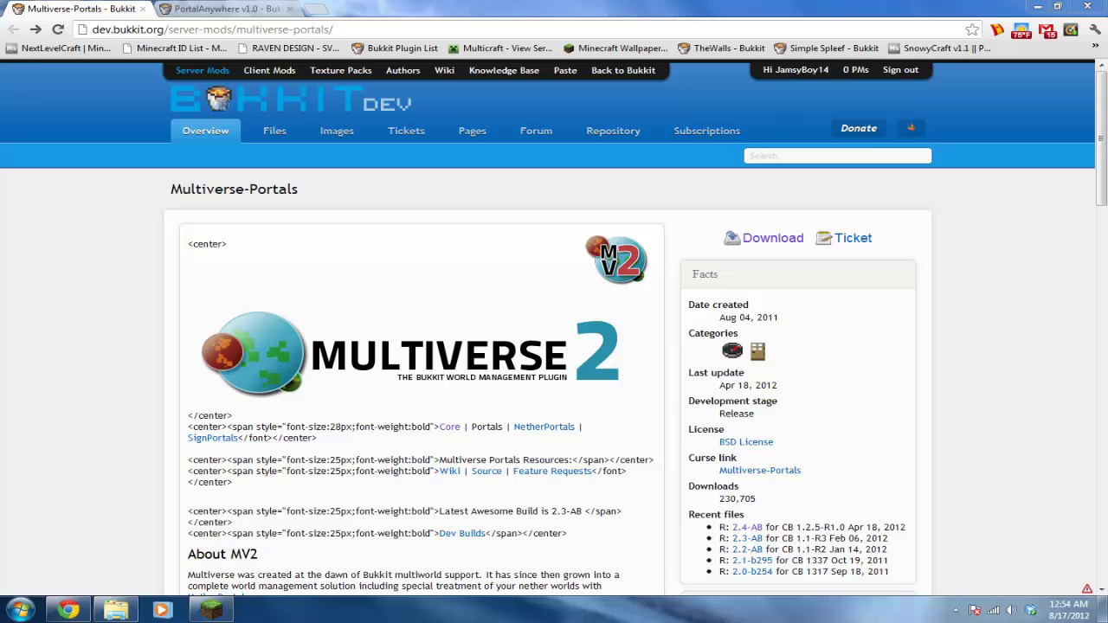
# - Look over the PortalAnywhere and Multiverse-Portals plugin pages and download Multiverse-Portals 2.4
pyautogui.click(225, 9)
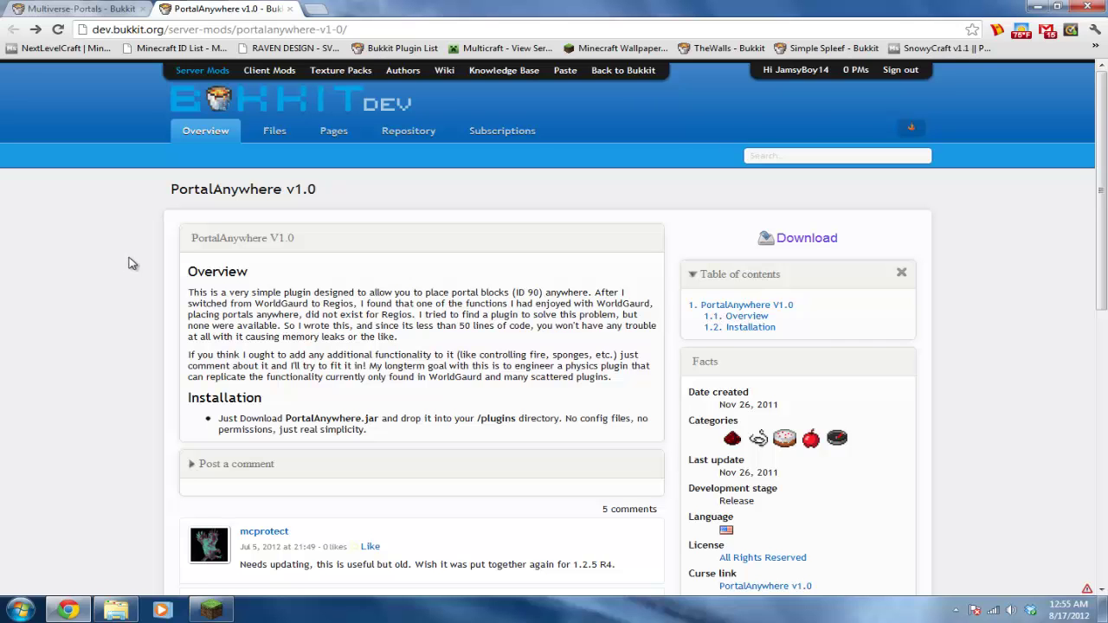
pyautogui.click(143, 9)
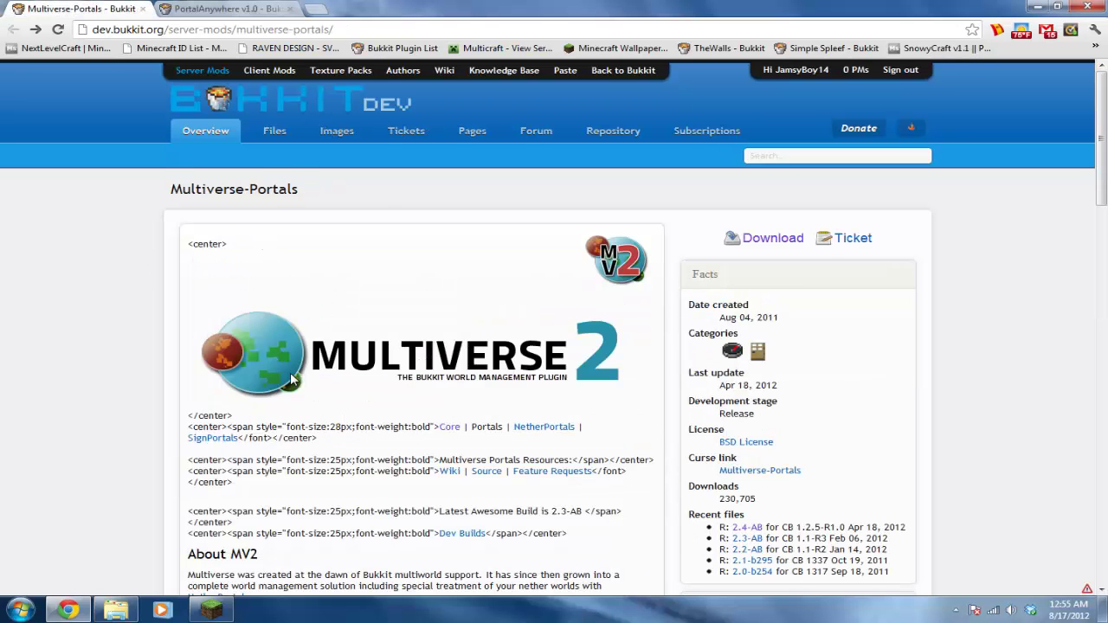
pyautogui.scroll(-2, 142, 409)
pyautogui.scroll(2, 138, 405)
pyautogui.moveTo(226, 601)
pyautogui.click(770, 244)
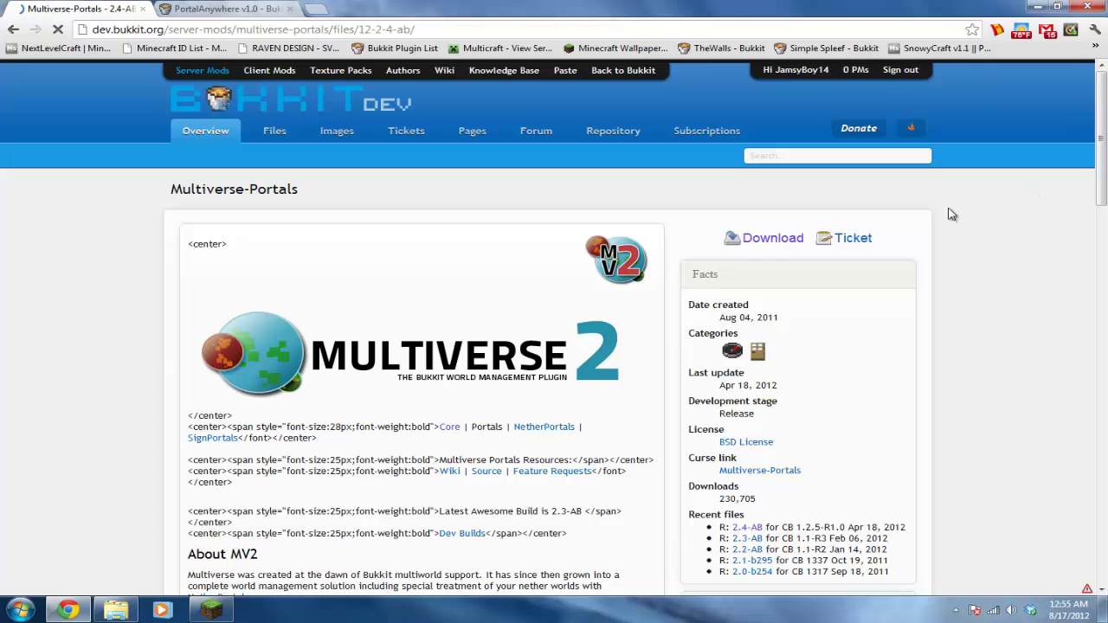
pyautogui.click(812, 219)
# - Download PortalAnywhere.jar from the PortalAnywhere v1.0 page and keep both downloaded jar files despite the browser's warnings
pyautogui.click(259, 8)
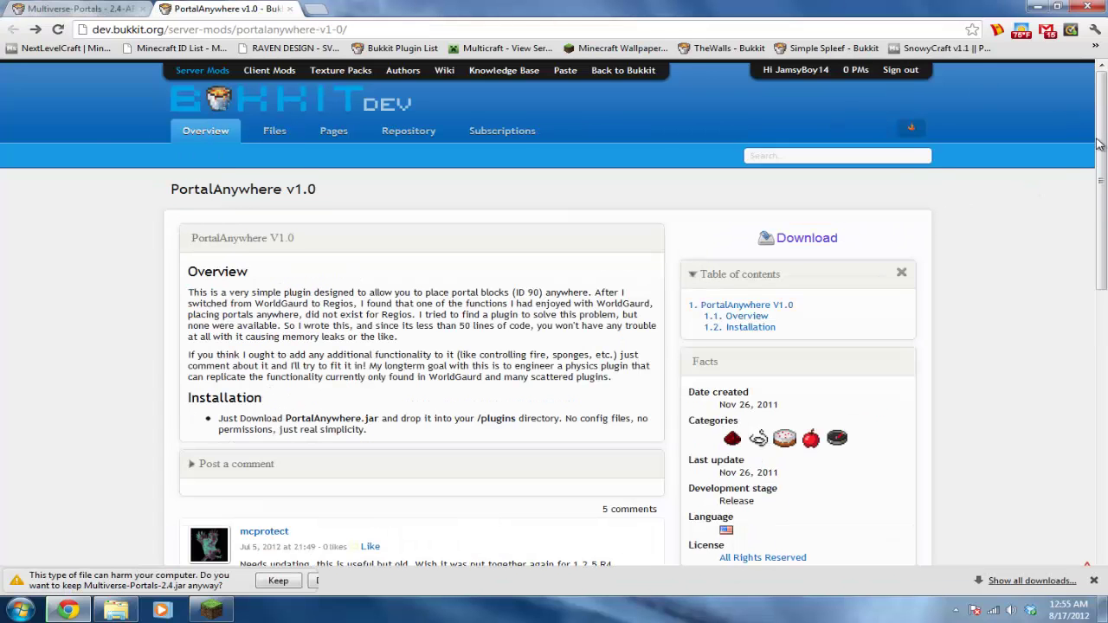
pyautogui.click(797, 246)
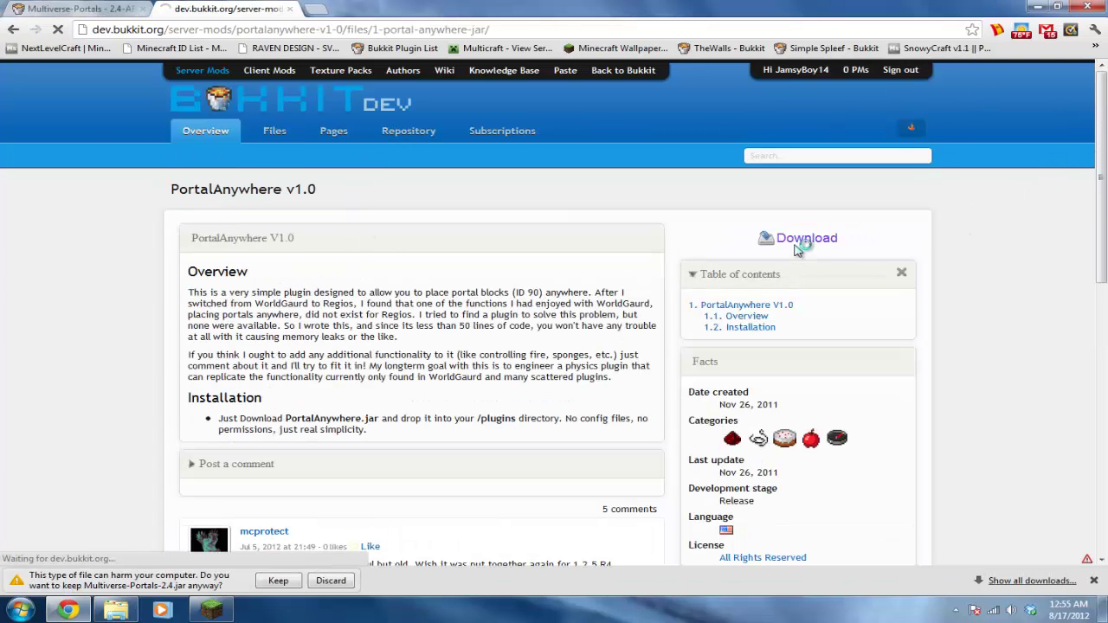
pyautogui.click(766, 218)
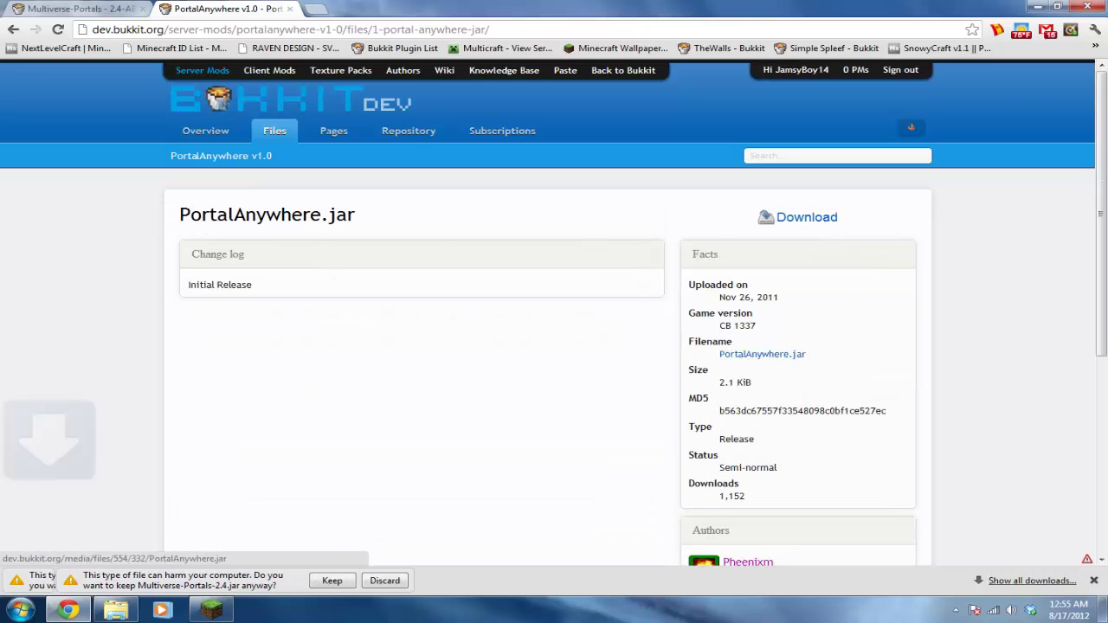
pyautogui.click(253, 581)
pyautogui.click(437, 581)
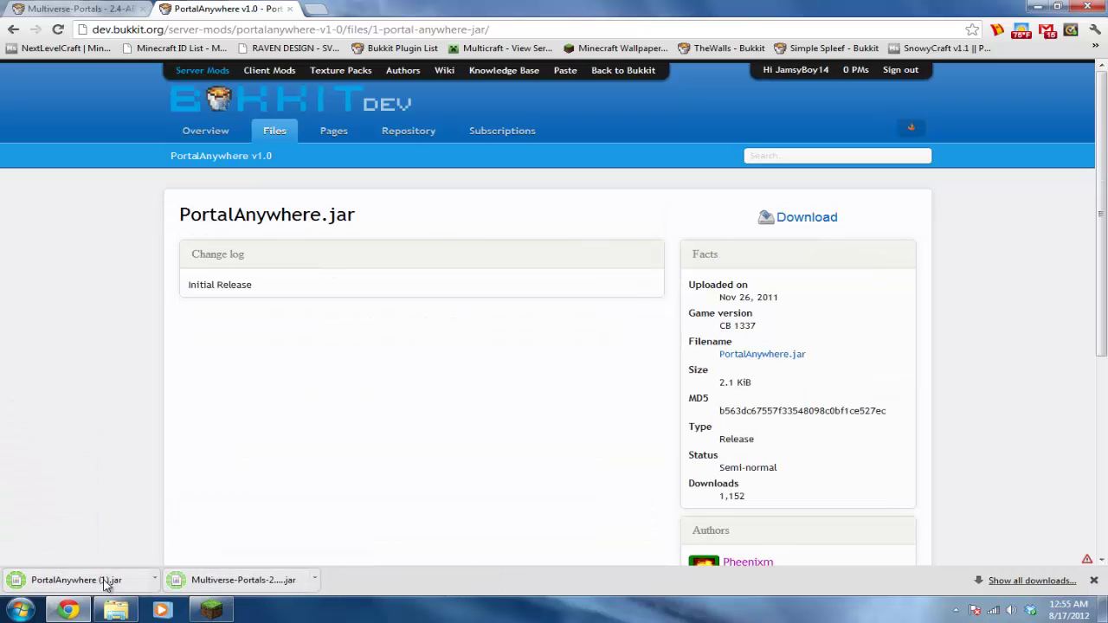
# - Copy the PortalAnywhere and Multiverse-Portals jars into the server's plugins folder, then start the server with its run batch file
pyautogui.moveTo(105, 585); pyautogui.dragTo(670, 210)
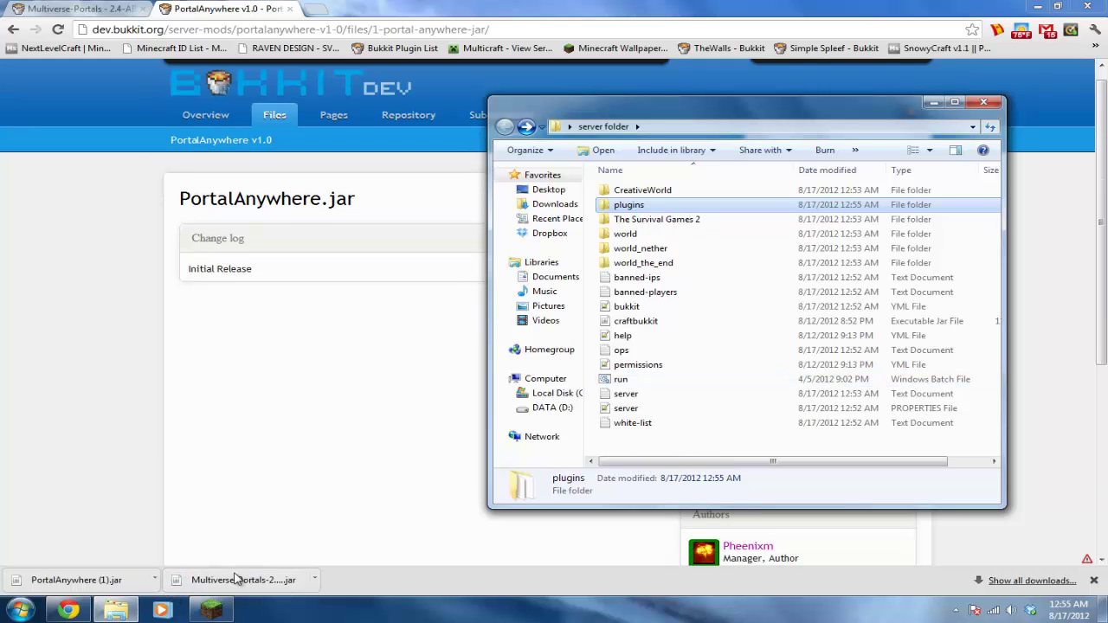
pyautogui.moveTo(236, 578); pyautogui.dragTo(714, 209)
pyautogui.doubleClick(764, 206)
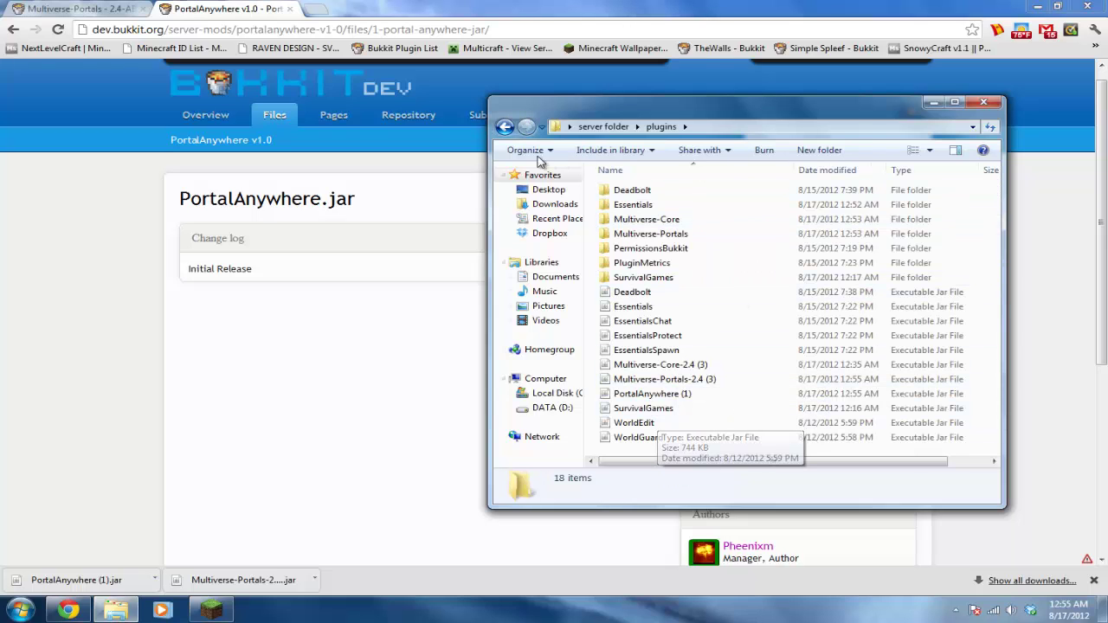
pyautogui.click(504, 126)
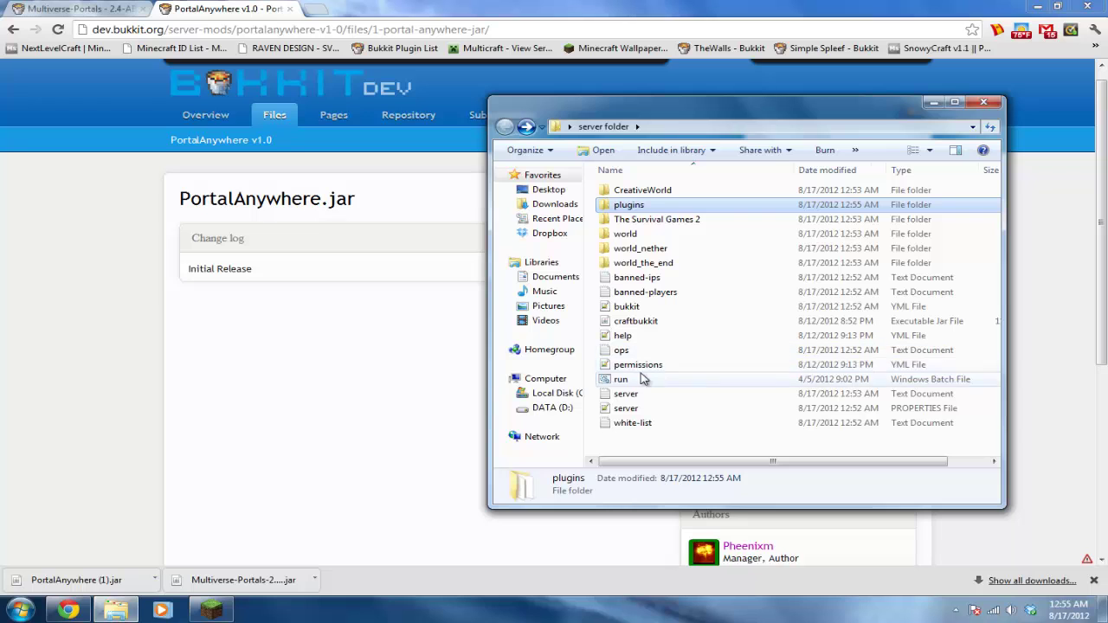
pyautogui.doubleClick(663, 379)
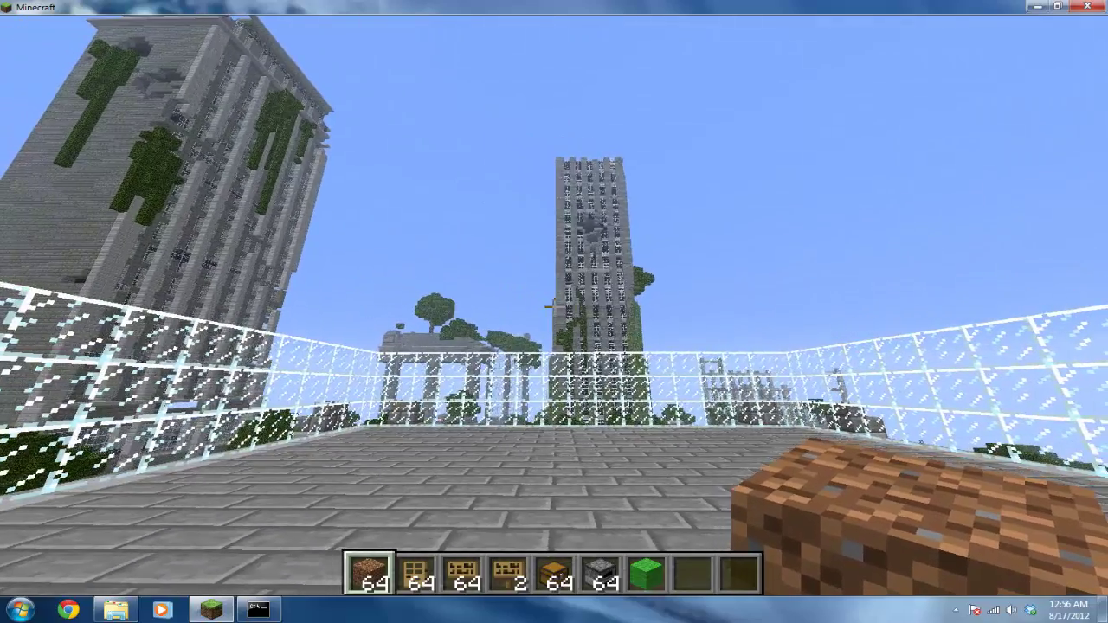
# - In Minecraft, get the WorldEdit selection axe with the command //wand
pyautogui.press('w')
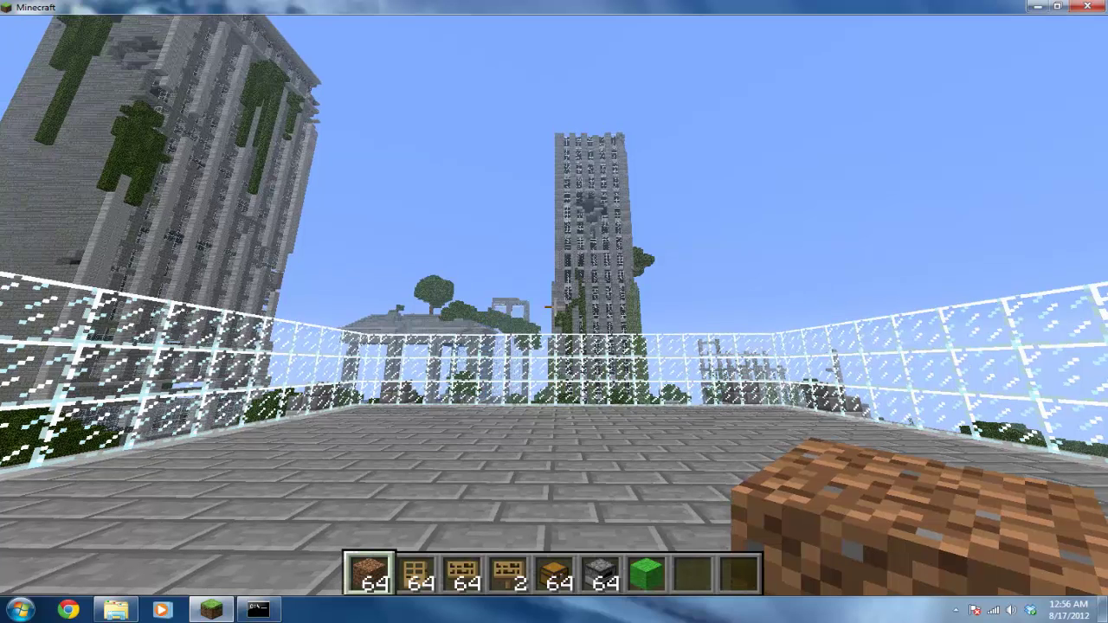
pyautogui.write('t//wand')
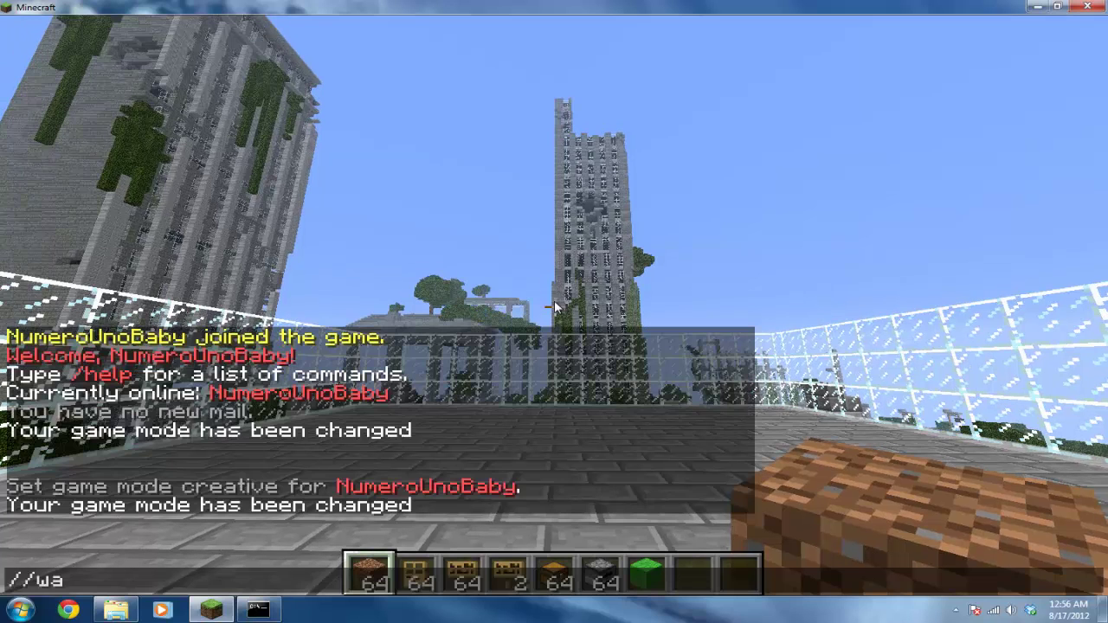
pyautogui.press('Return')
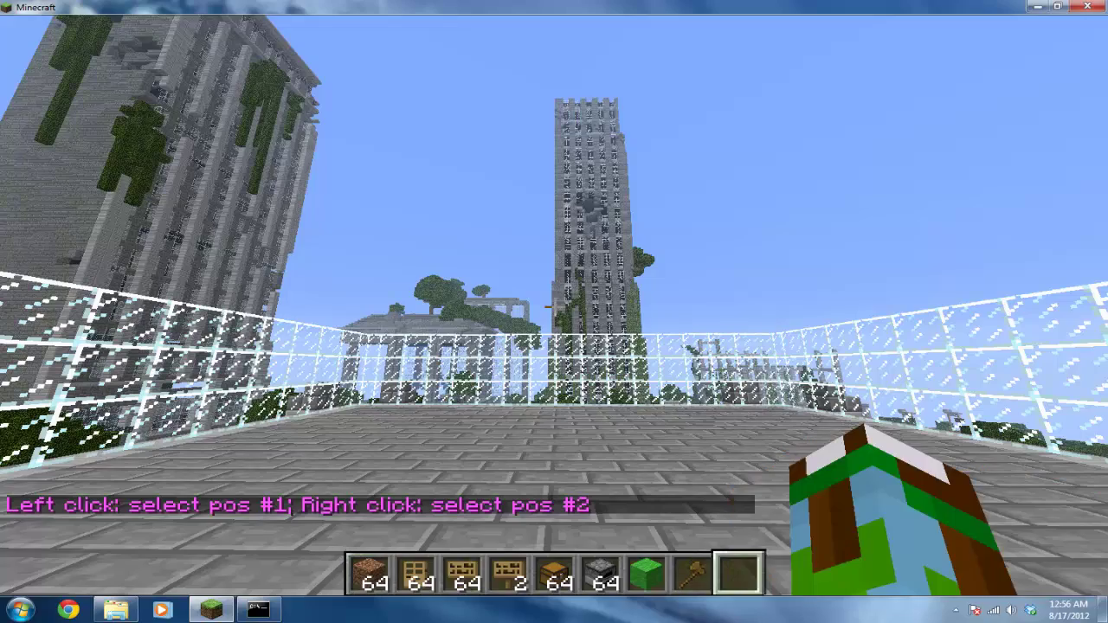
# - Lay a base row of four green wool blocks on the stone-brick floor inside the glass enclosure
pyautogui.scroll(-1, 554, 312)
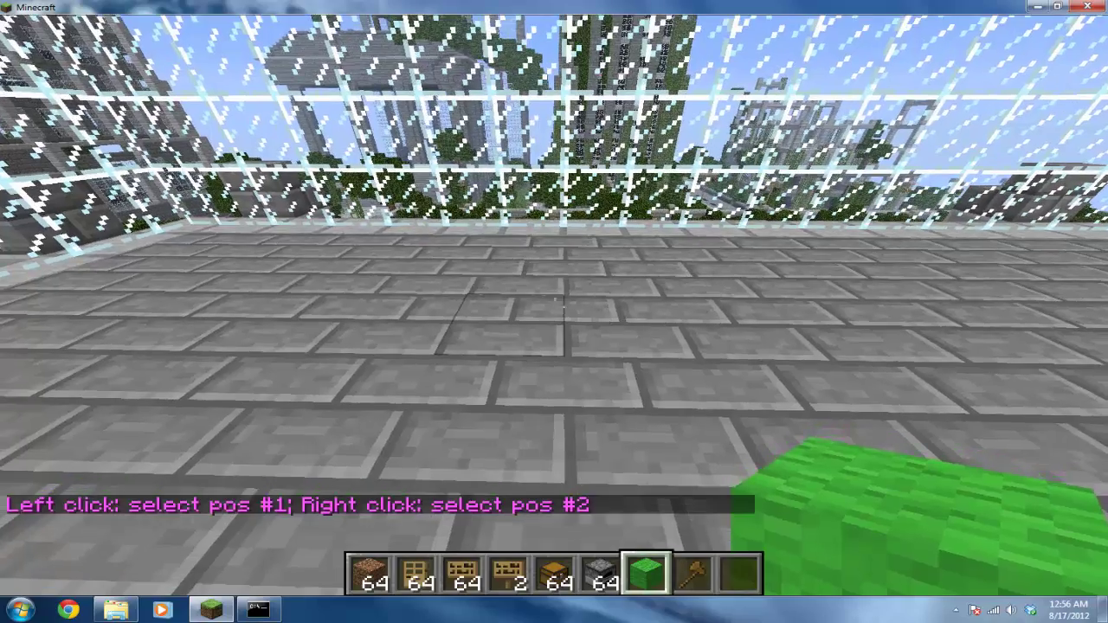
pyautogui.rightClick(554, 307)
pyautogui.rightClick(554, 307)
pyautogui.rightClick(554, 307)
pyautogui.click(554, 307)
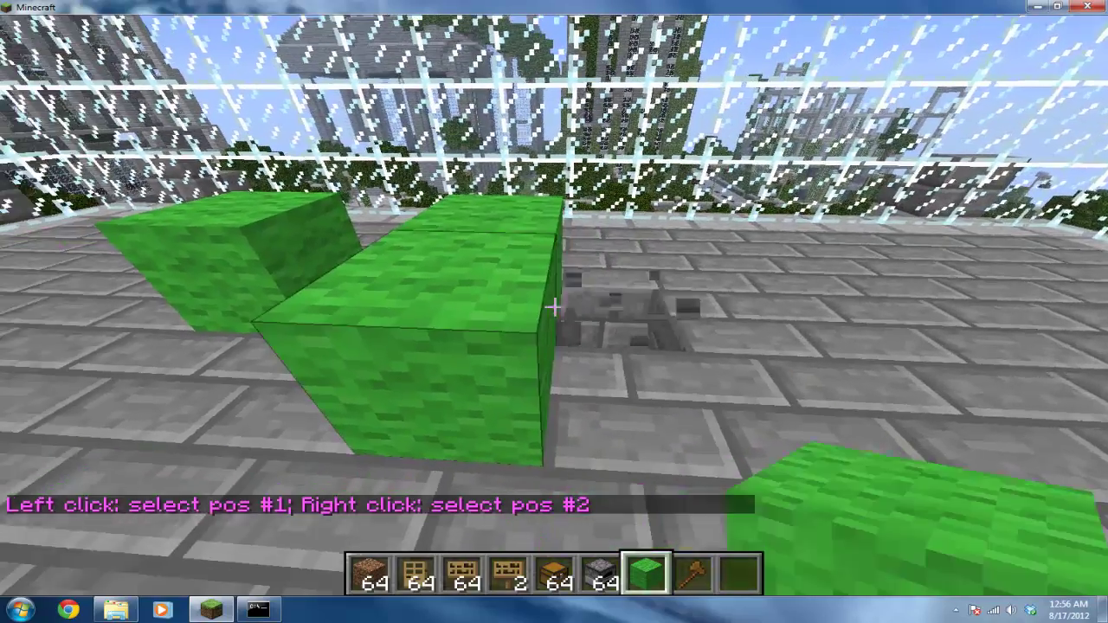
pyautogui.click(554, 307)
pyautogui.rightClick(555, 308)
pyautogui.rightClick(554, 307)
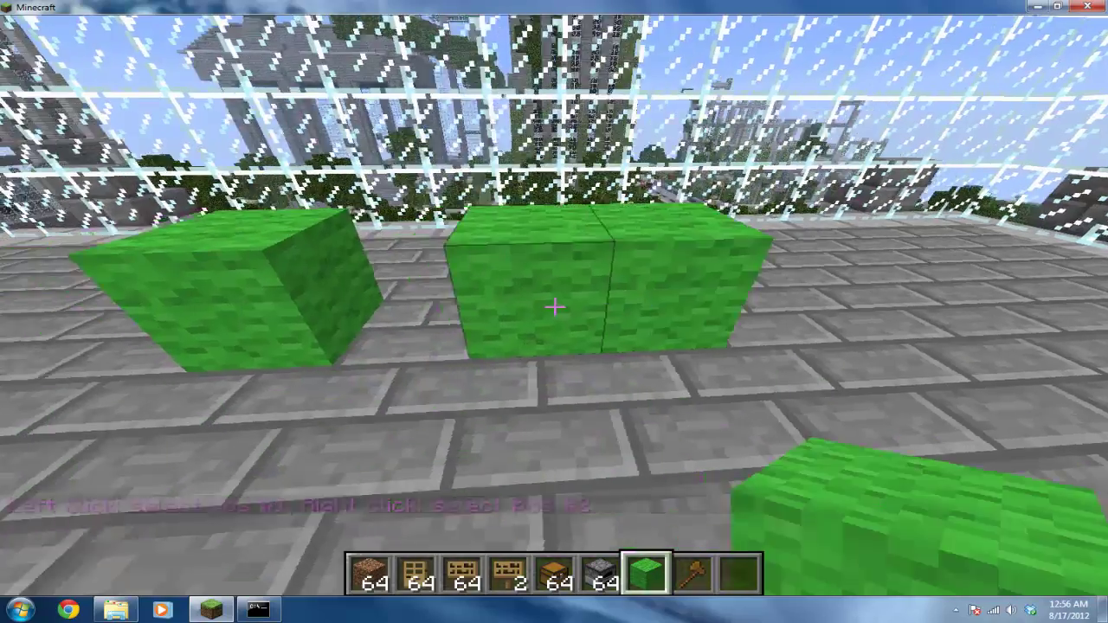
pyautogui.rightClick(555, 307)
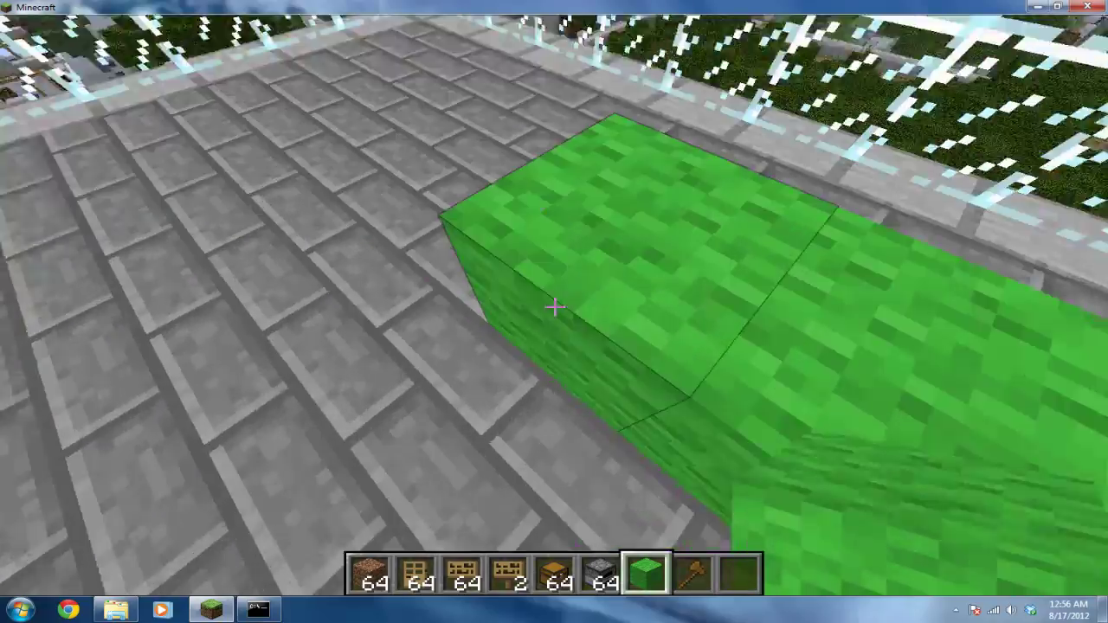
# - Build up the sides and top in green wool to form a four-by-four portal frame with a two-by-two opening
pyautogui.press('space')
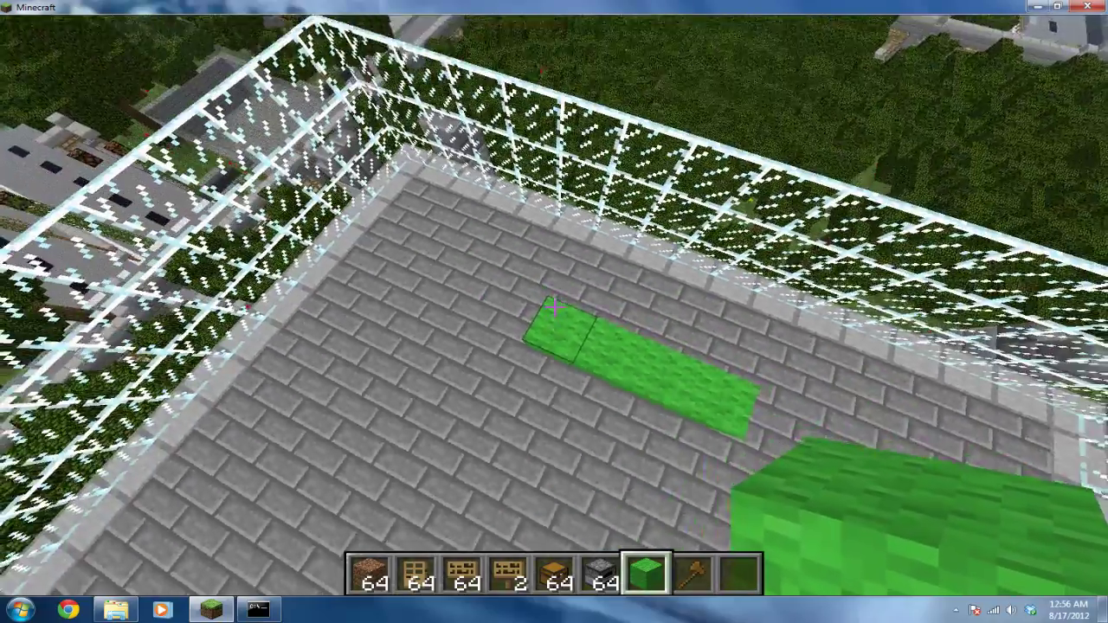
pyautogui.rightClick(555, 307)
pyautogui.rightClick(554, 307)
pyautogui.rightClick(555, 307)
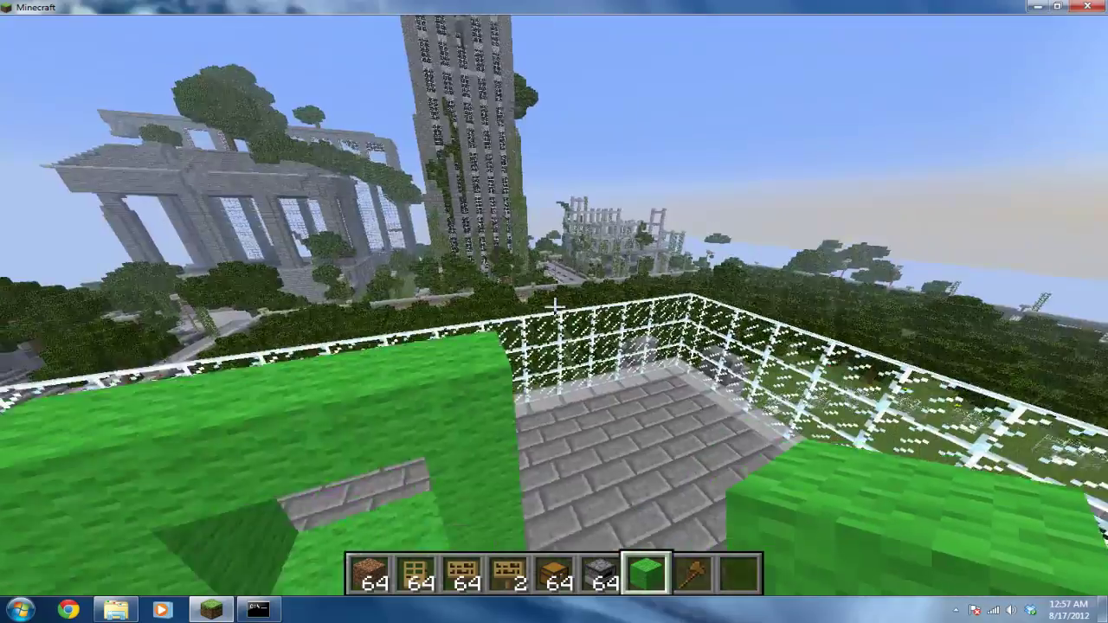
pyautogui.press('s')
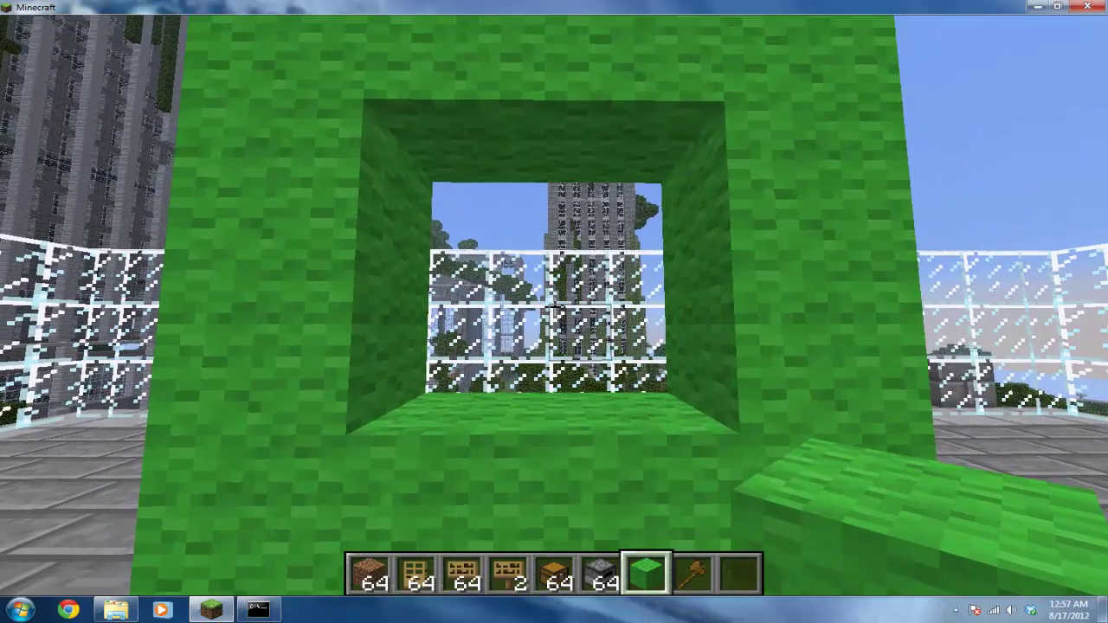
# - With the wand, select the portal region from the frame's inner top block to the opposite inner bottom block
pyautogui.press('9')
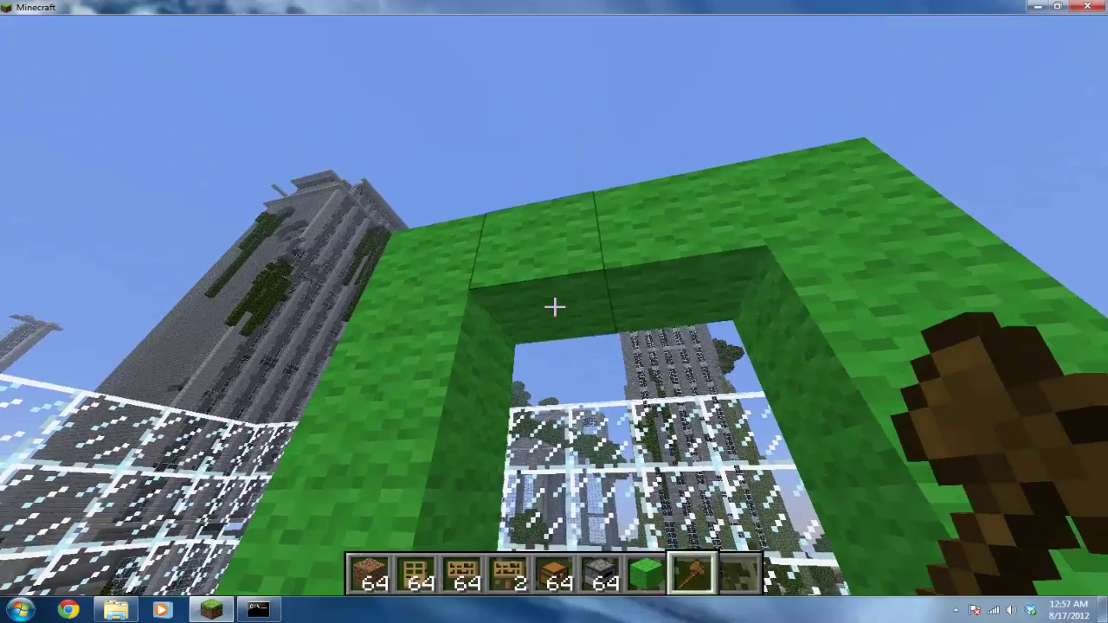
pyautogui.click(553, 311)
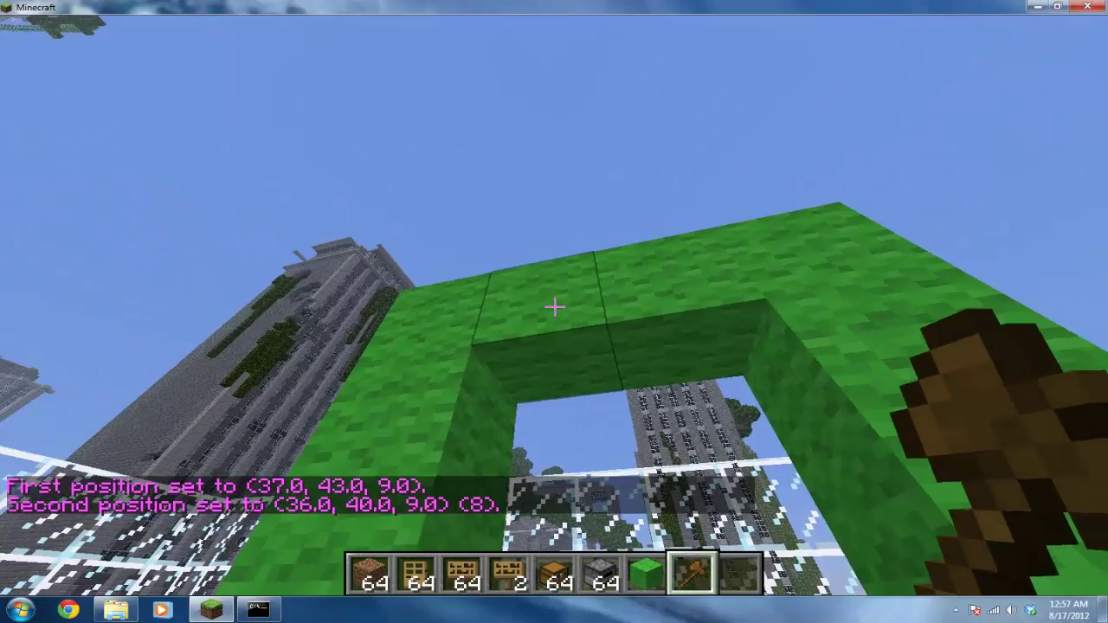
pyautogui.click(555, 306)
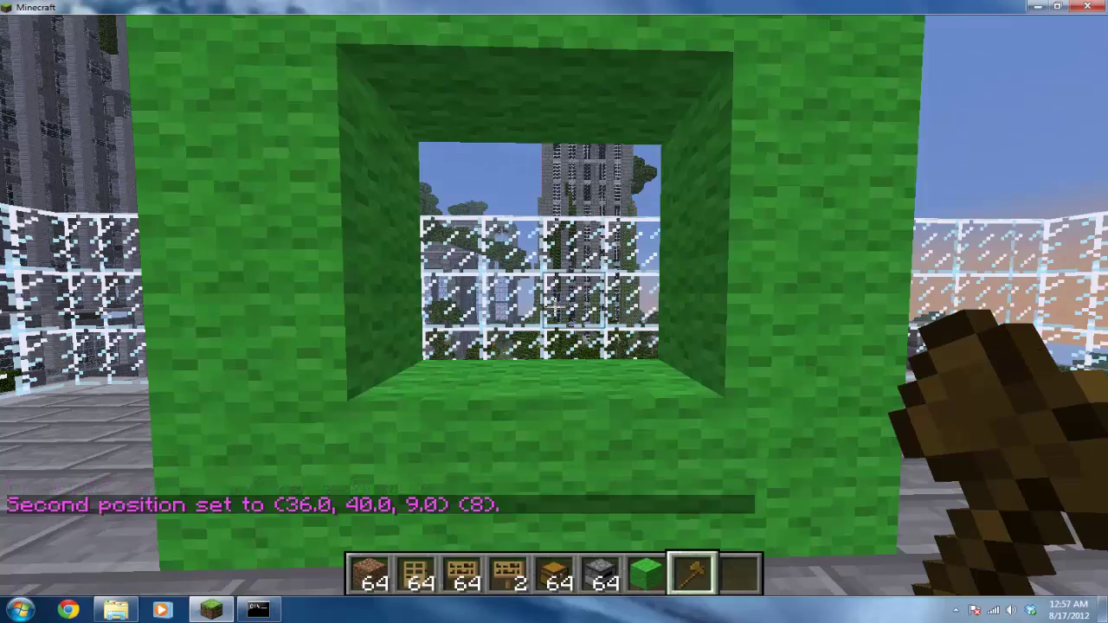
# - Create a Multiverse portal from the selected region with the command /mvp create tocreative
pyautogui.press('w')
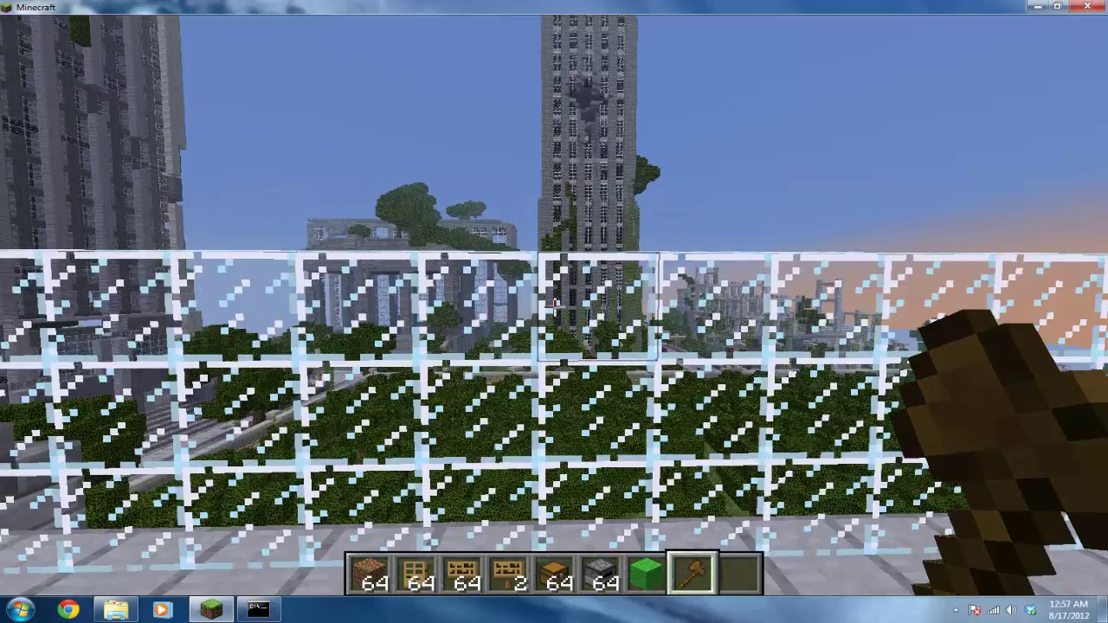
pyautogui.press('s')
pyautogui.press('t')
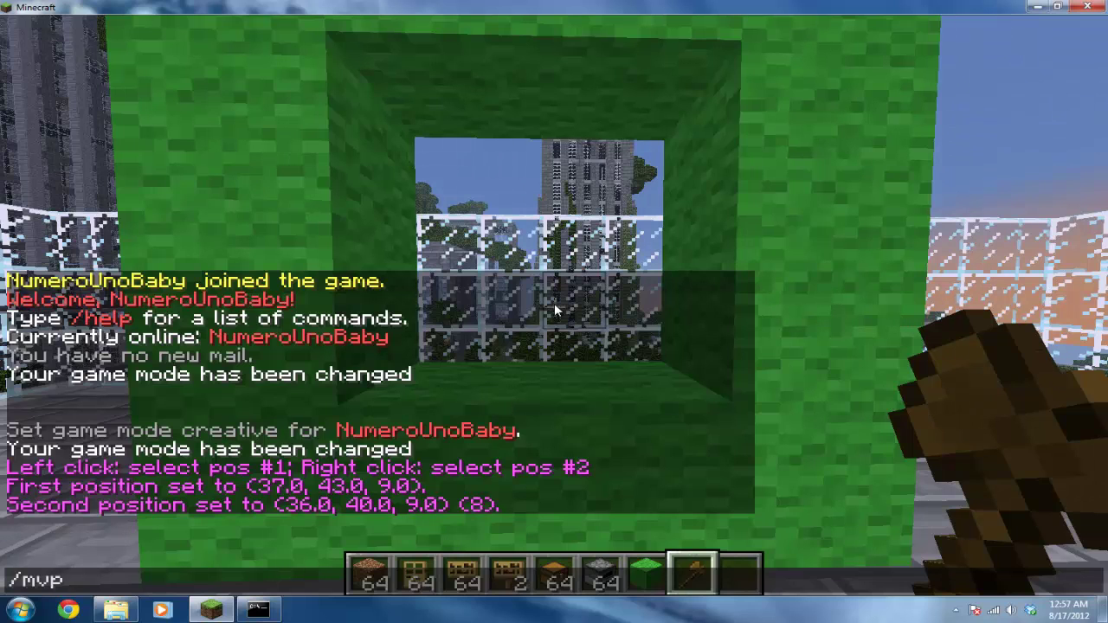
pyautogui.write('/mvp creat')
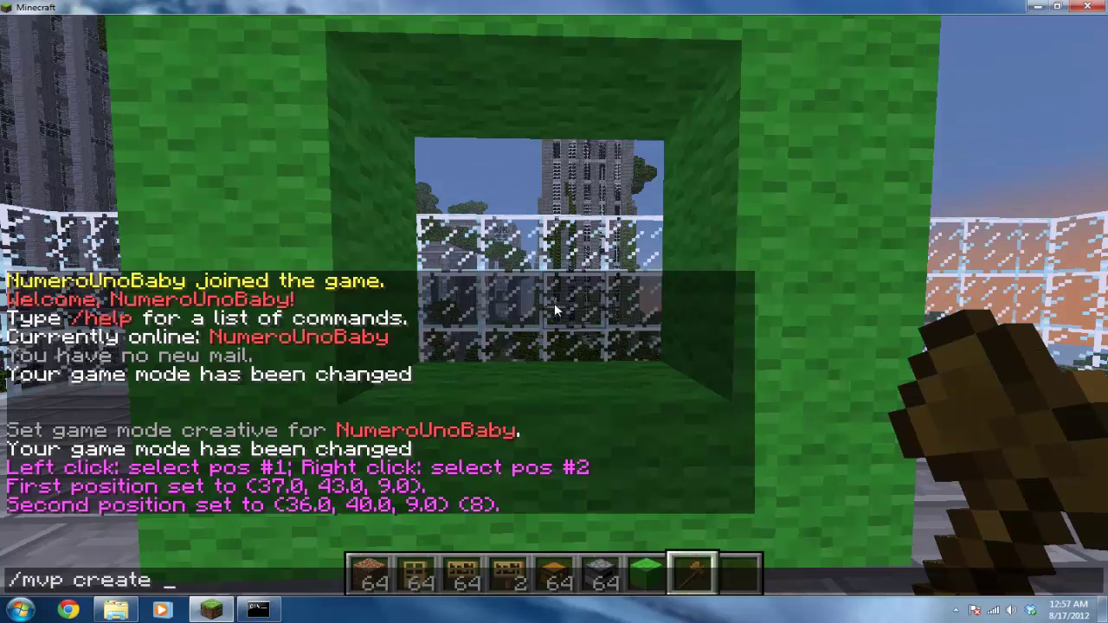
pyautogui.write('e t')
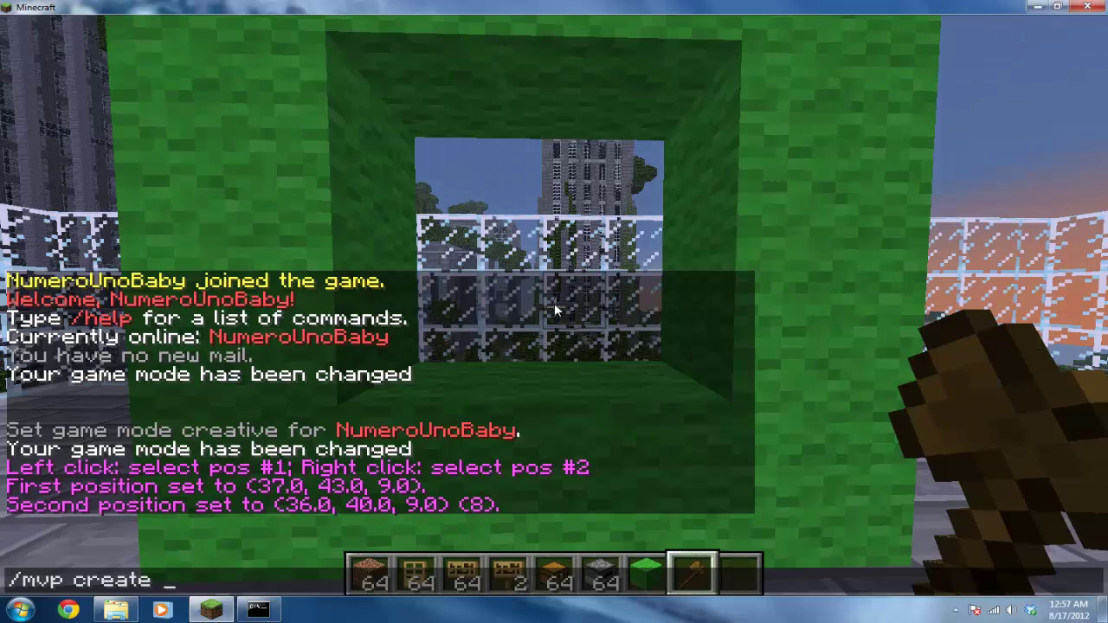
pyautogui.write('ocreative')
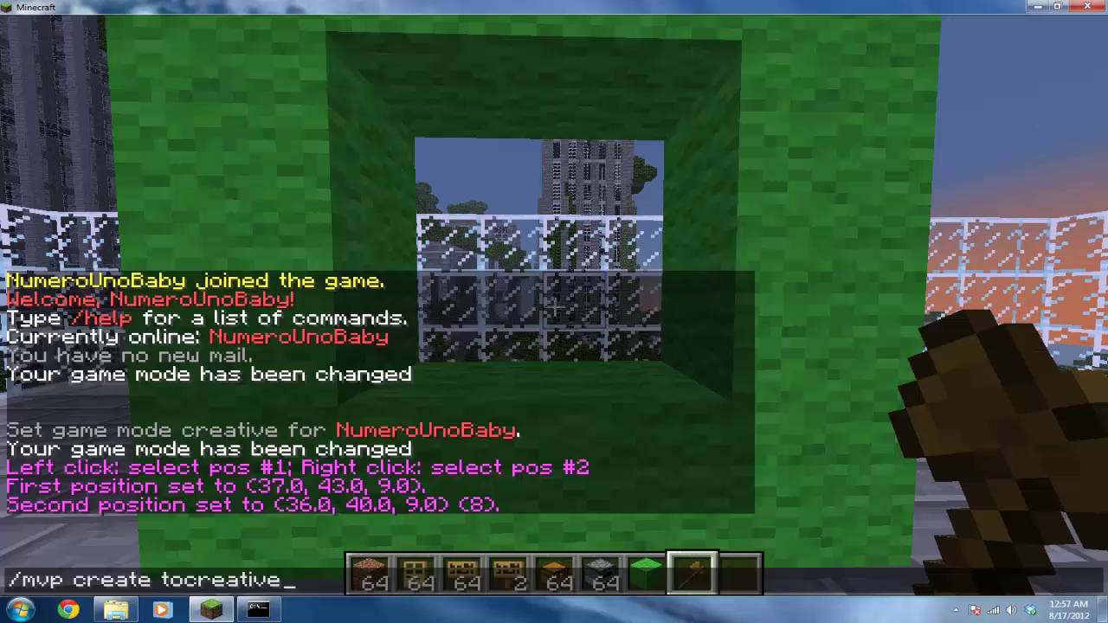
pyautogui.press('Return')
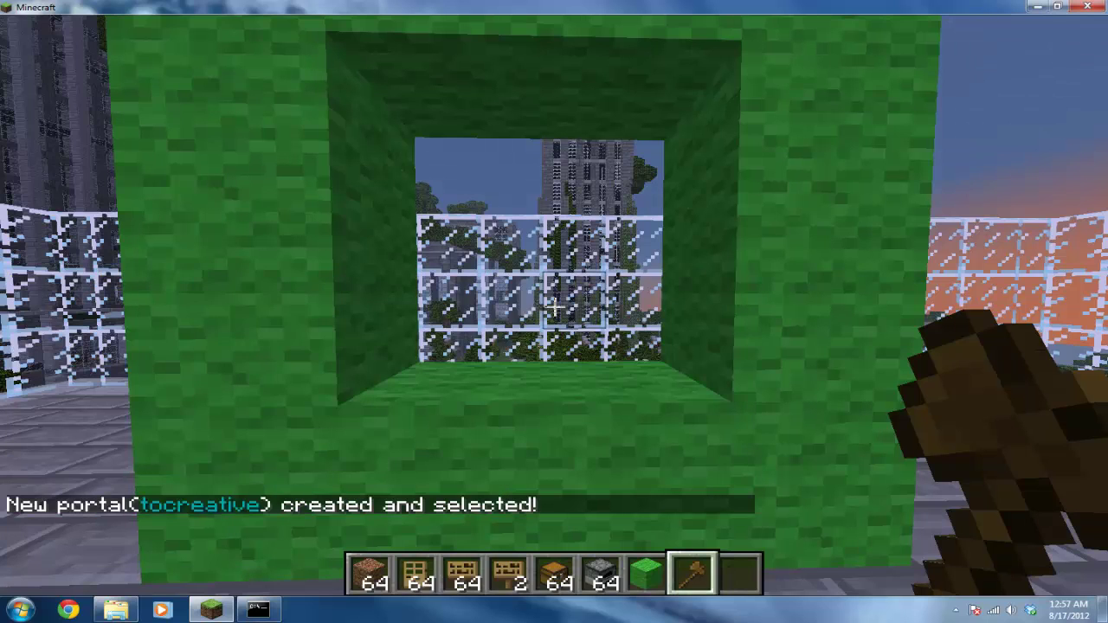
# - Try to teleport to the creative world with the command /mvtp Creative
pyautogui.write('/mvtp')
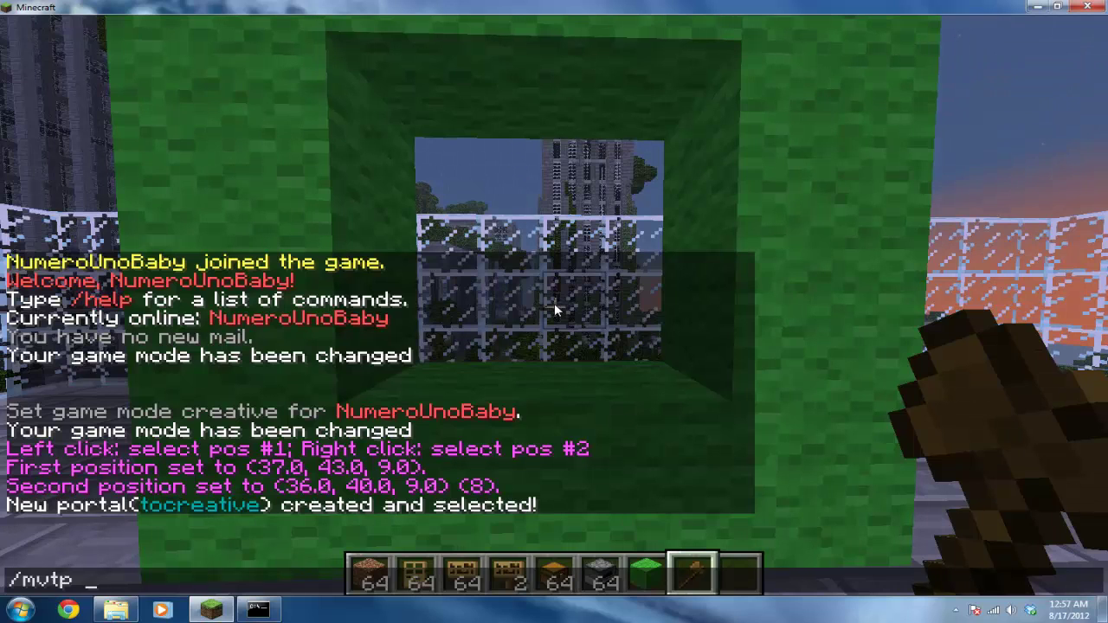
pyautogui.write('Creative')
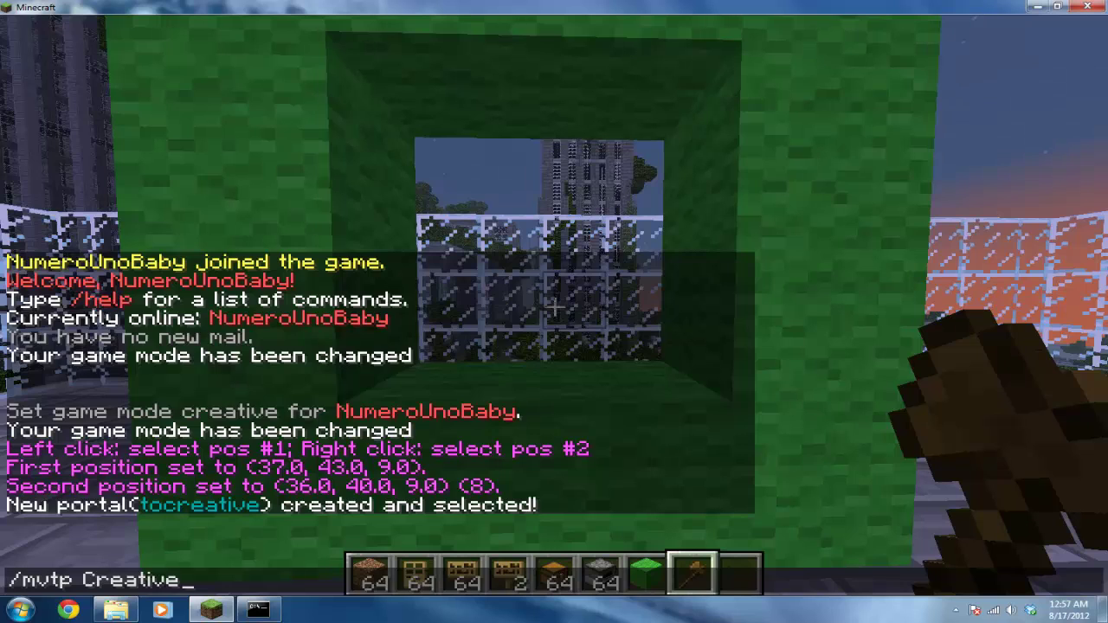
pyautogui.press('Return')
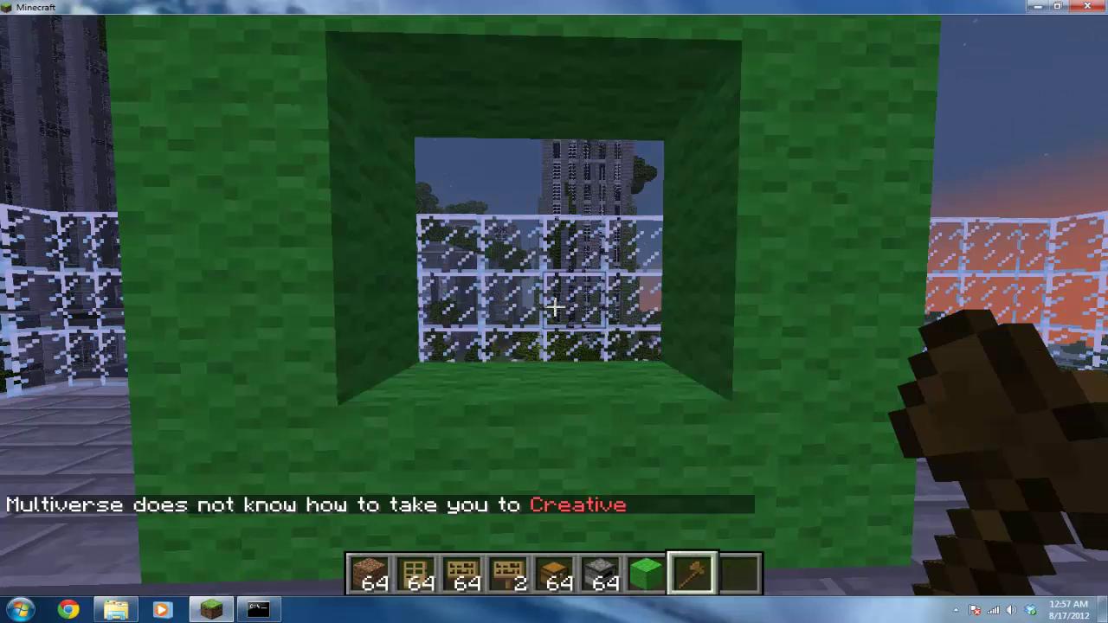
# - Teleport to the creative world with the command /mvtp CreativeWorld
pyautogui.press('t')
pyautogui.write('/')
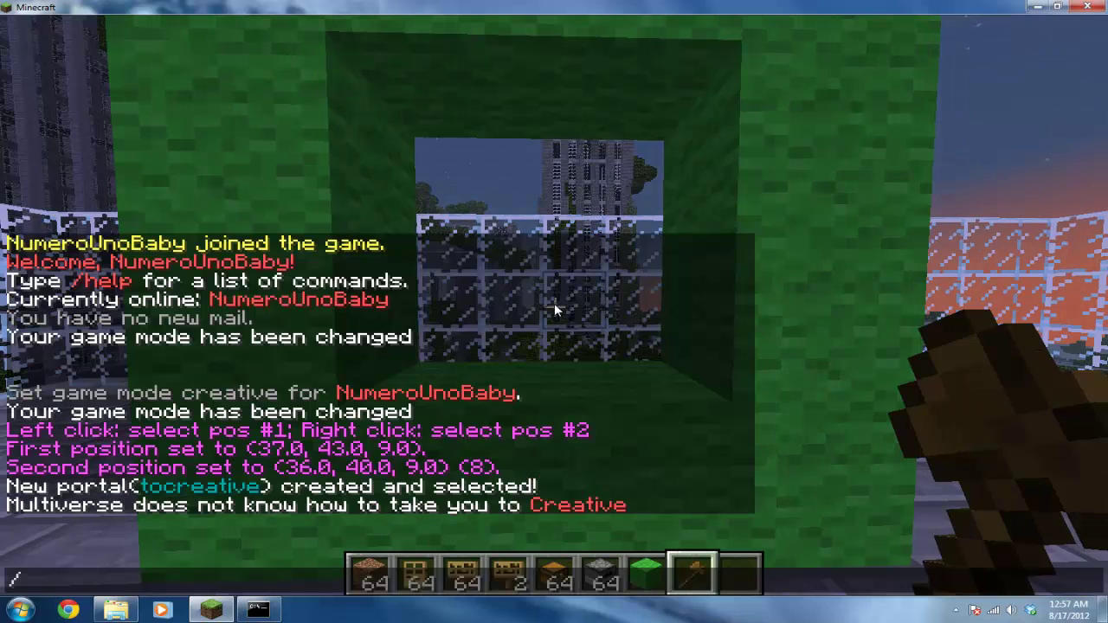
pyautogui.write('mvtp Creativ')
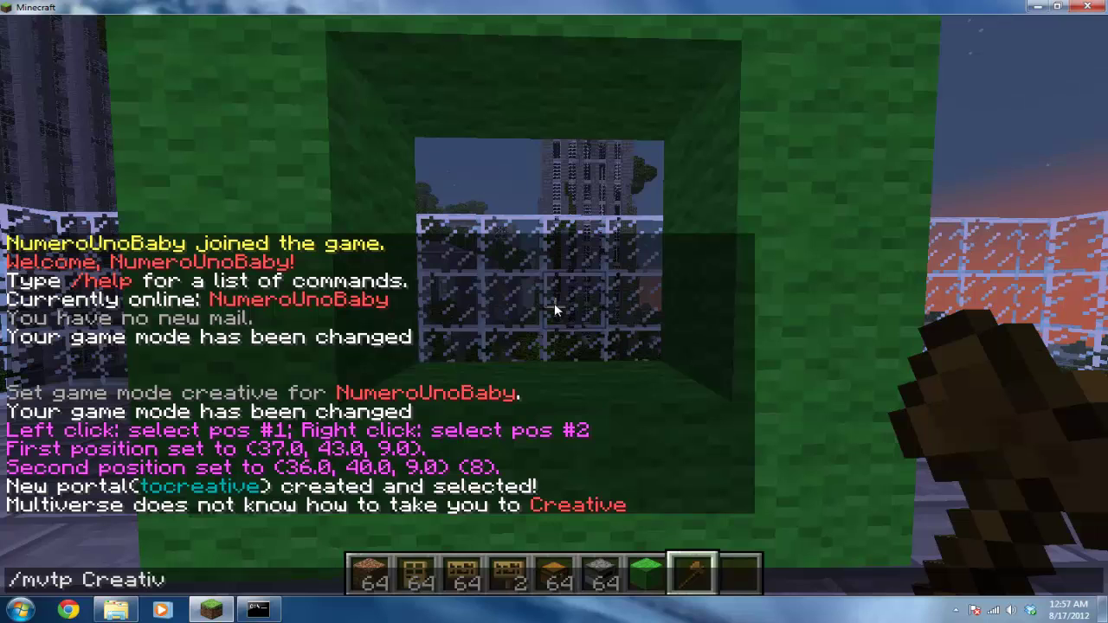
pyautogui.write('eWorld')
pyautogui.press('Return')
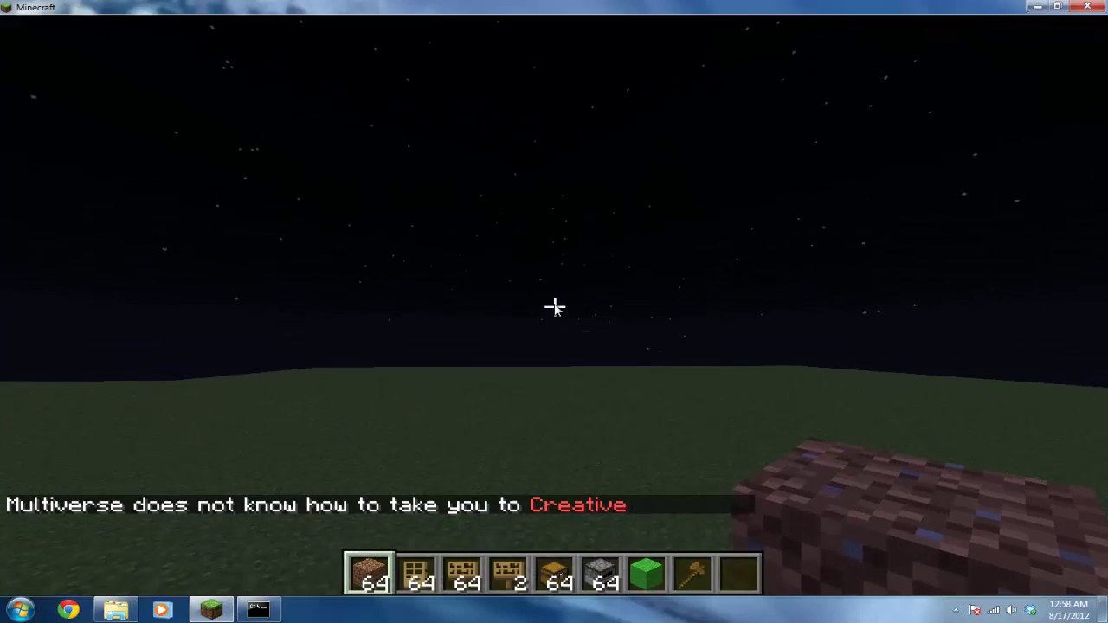
# - Set the creative world's time to day with the command /time day
pyautogui.write('/time day')
pyautogui.press('Return')
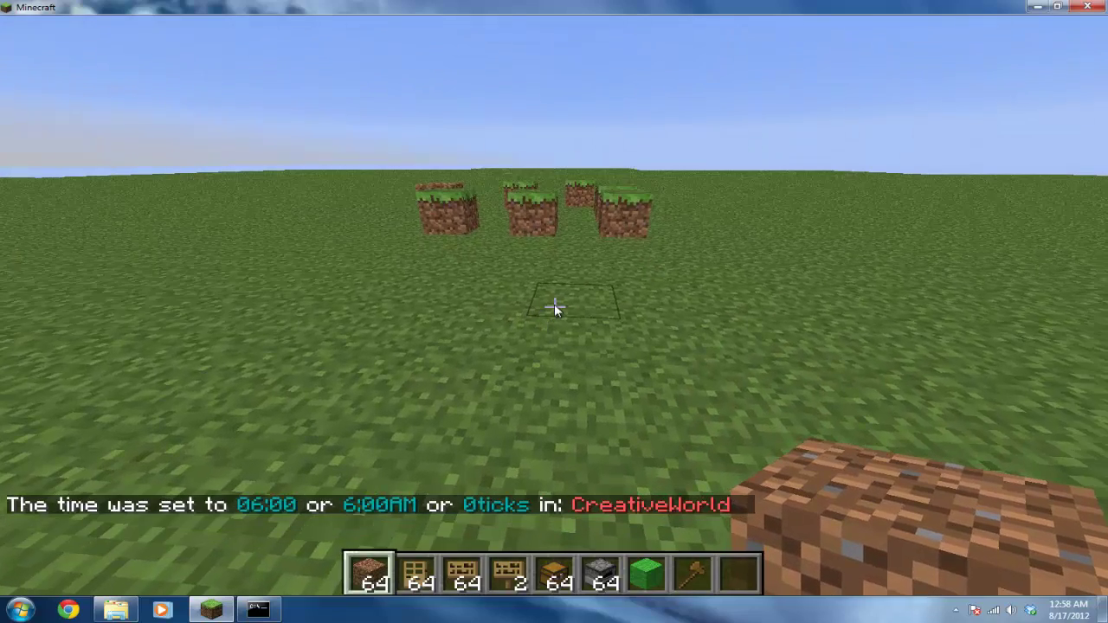
pyautogui.press('t')
pyautogui.press('Escape')
# - Put red wool from the building blocks into the empty last hotbar slot
pyautogui.press('e')
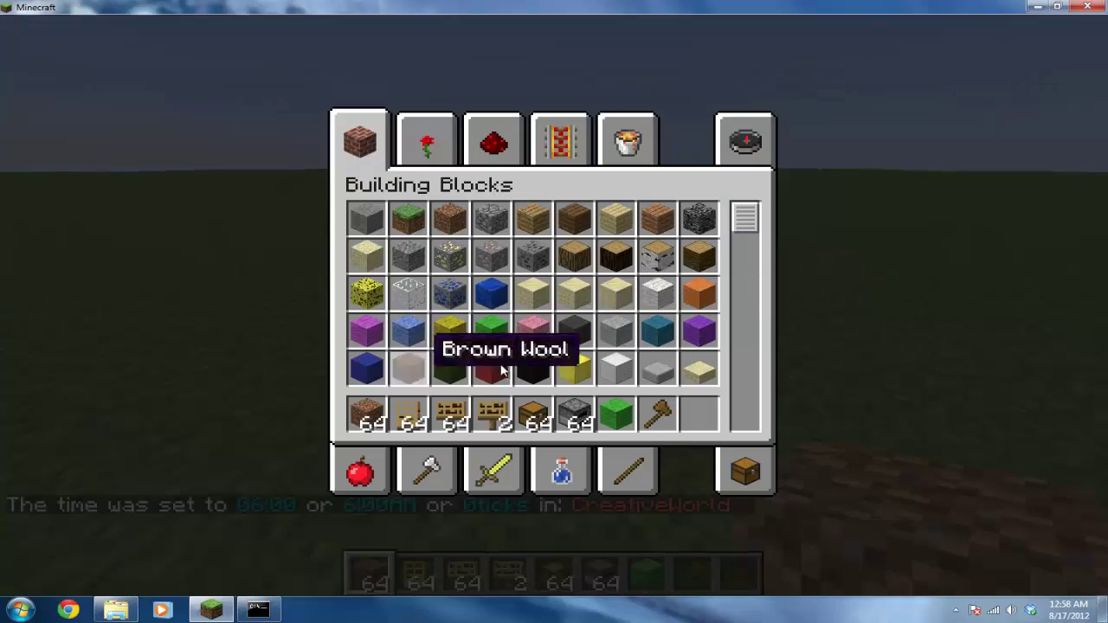
pyautogui.click(490, 368)
pyautogui.click(699, 413)
pyautogui.press('e')
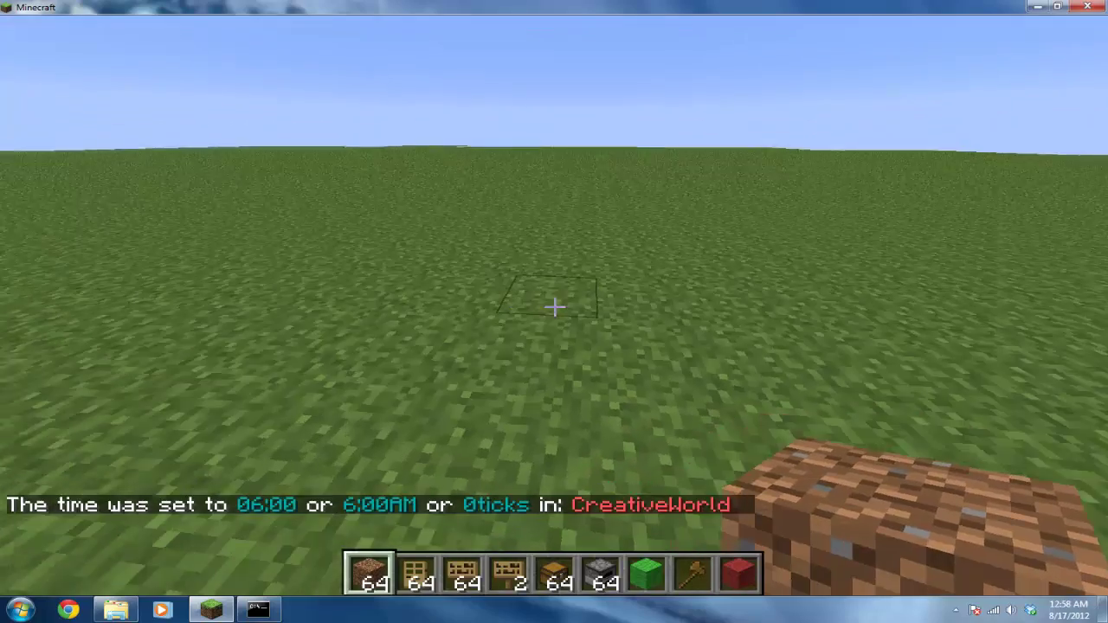
# - Build a four-by-four red wool portal frame with a two-by-two opening on the grass
pyautogui.press('9')
pyautogui.rightClick(554, 306)
pyautogui.rightClick(554, 306)
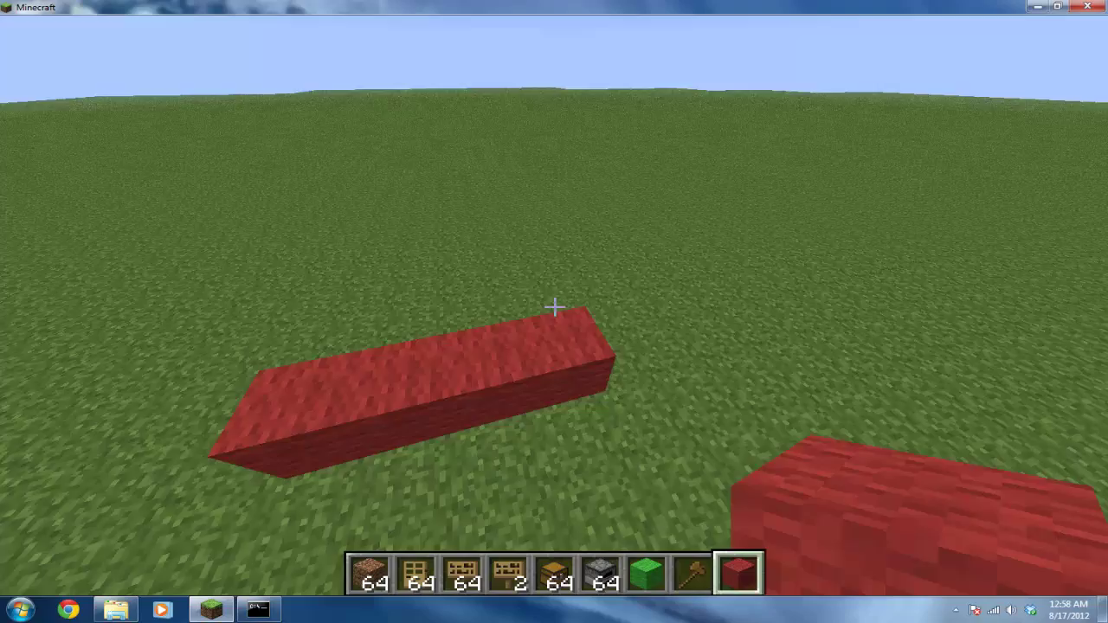
pyautogui.rightClick(554, 306)
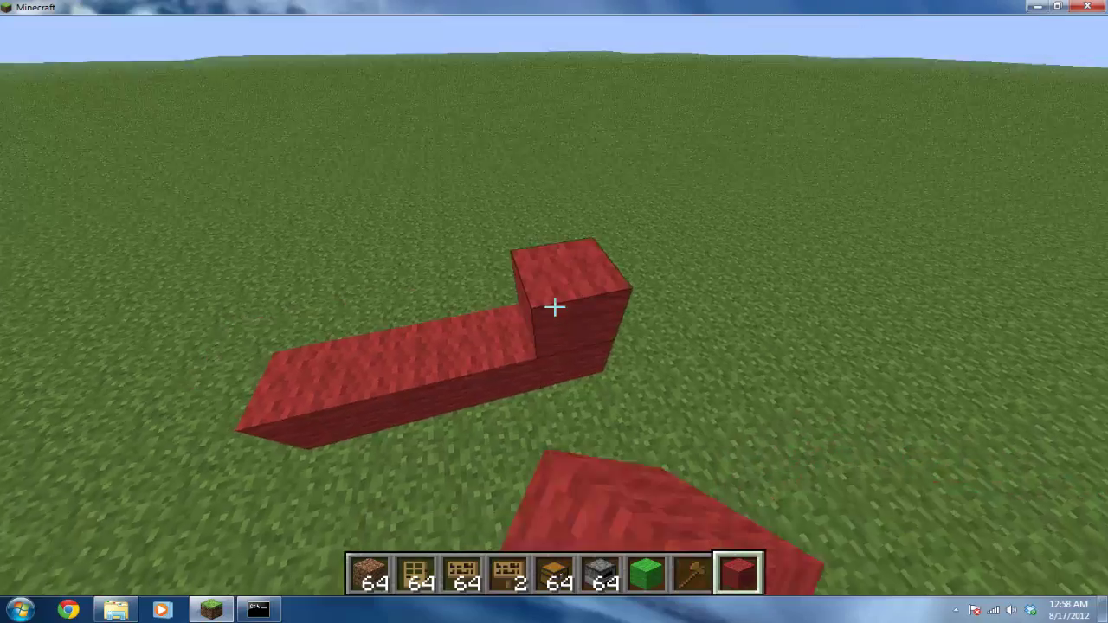
pyautogui.rightClick(554, 306)
pyautogui.rightClick(554, 307)
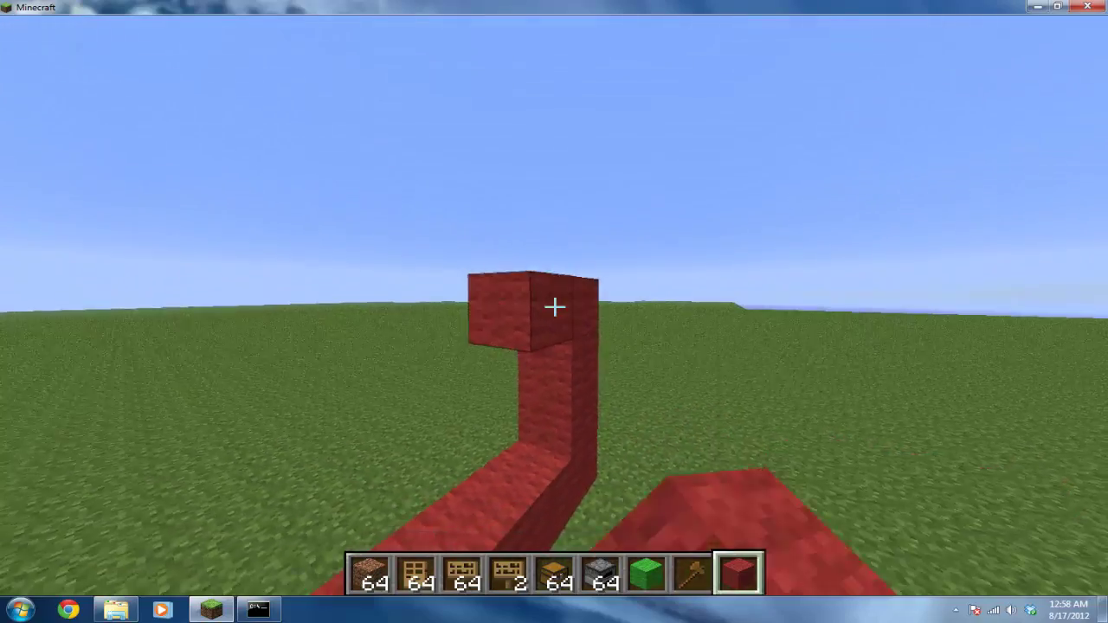
pyautogui.rightClick(554, 307)
pyautogui.rightClick(554, 306)
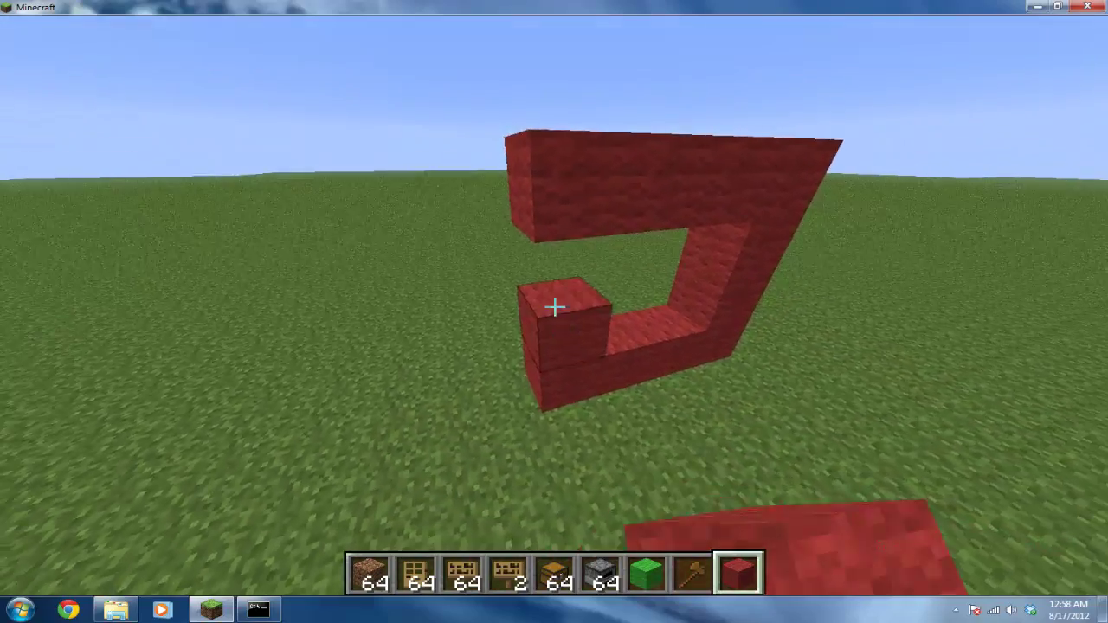
pyautogui.rightClick(554, 307)
# - With the wand, select the portal region from the red frame's inner top block to the opposite inner bottom block
pyautogui.scroll(2, 554, 307)
pyautogui.scroll(-1, 554, 306)
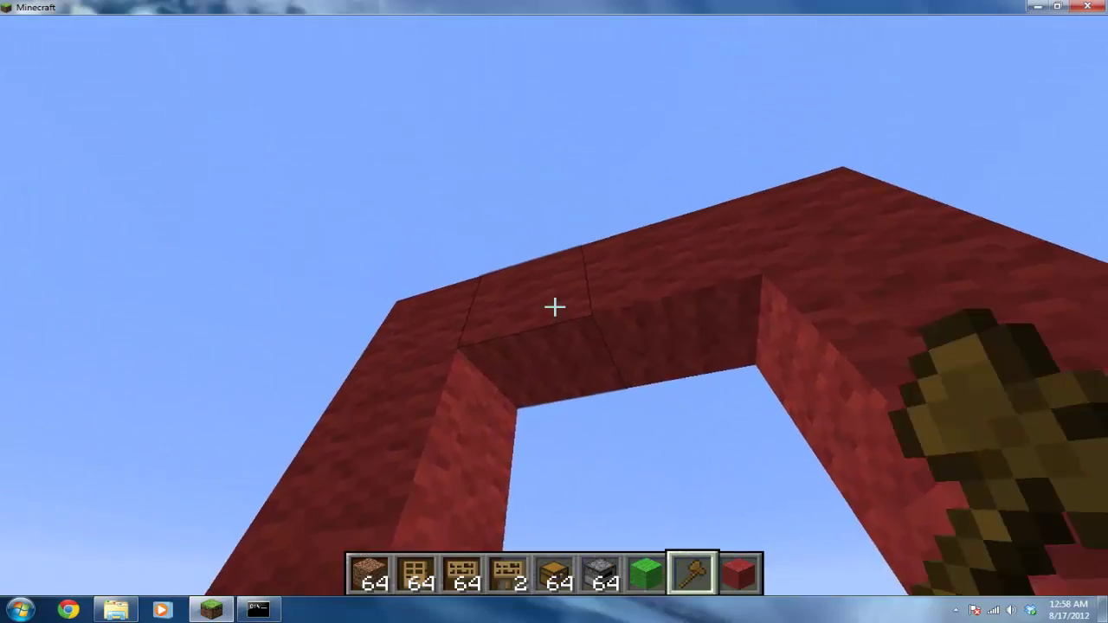
pyautogui.click(554, 306)
pyautogui.rightClick(554, 307)
# - Create a Multiverse portal from the selected region with the command /mvp create tohungergames
pyautogui.write('t')
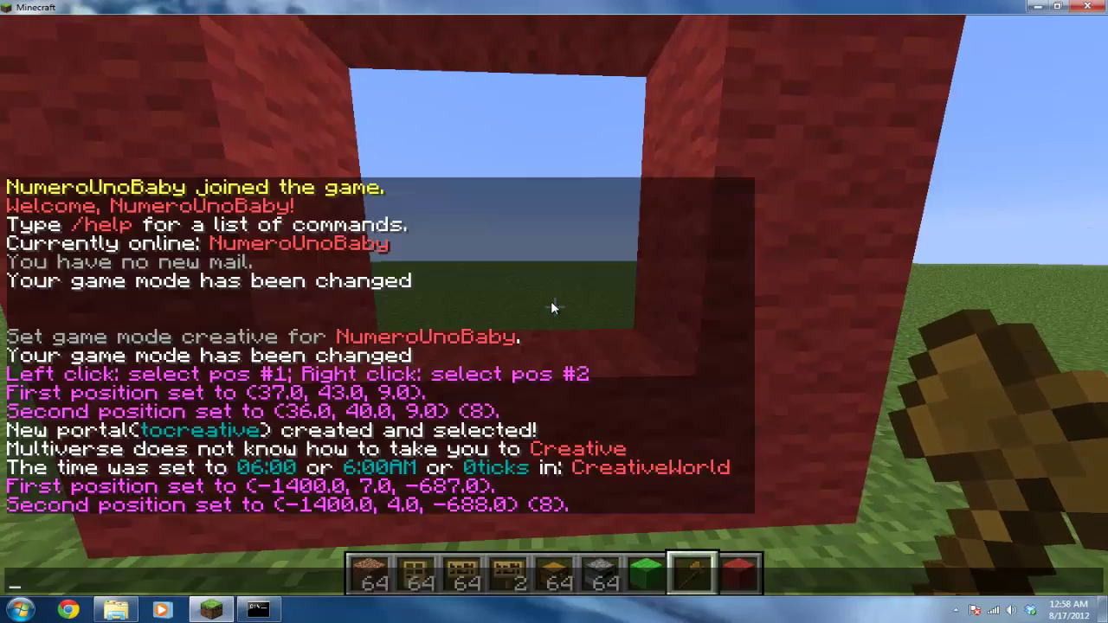
pyautogui.write('/mvp create')
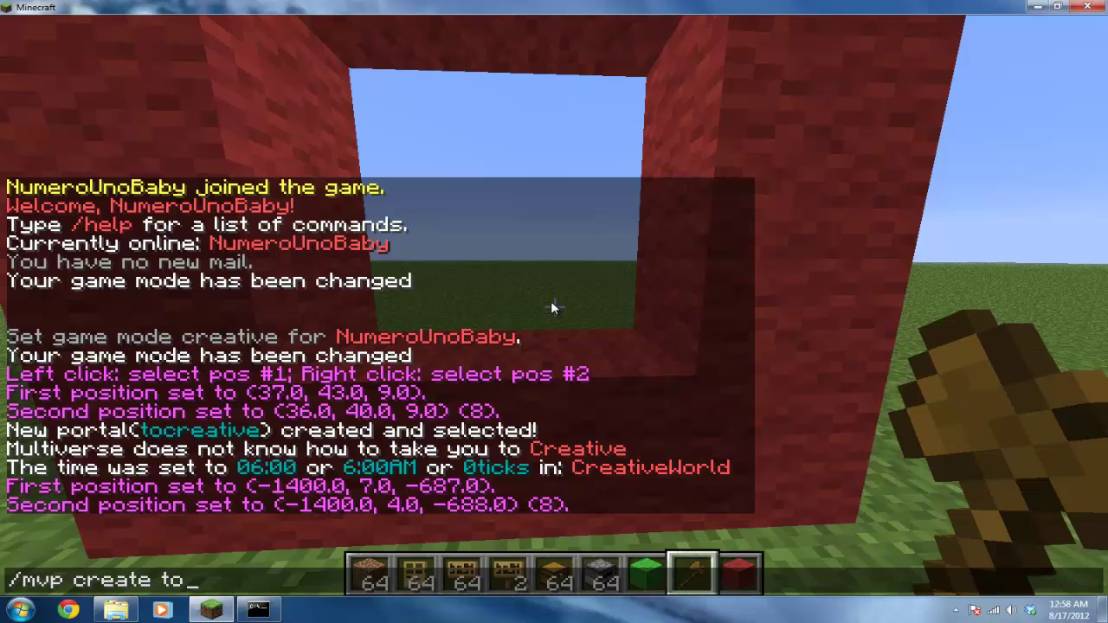
pyautogui.write('tohungergames')
pyautogui.press('Return')
pyautogui.press('s')
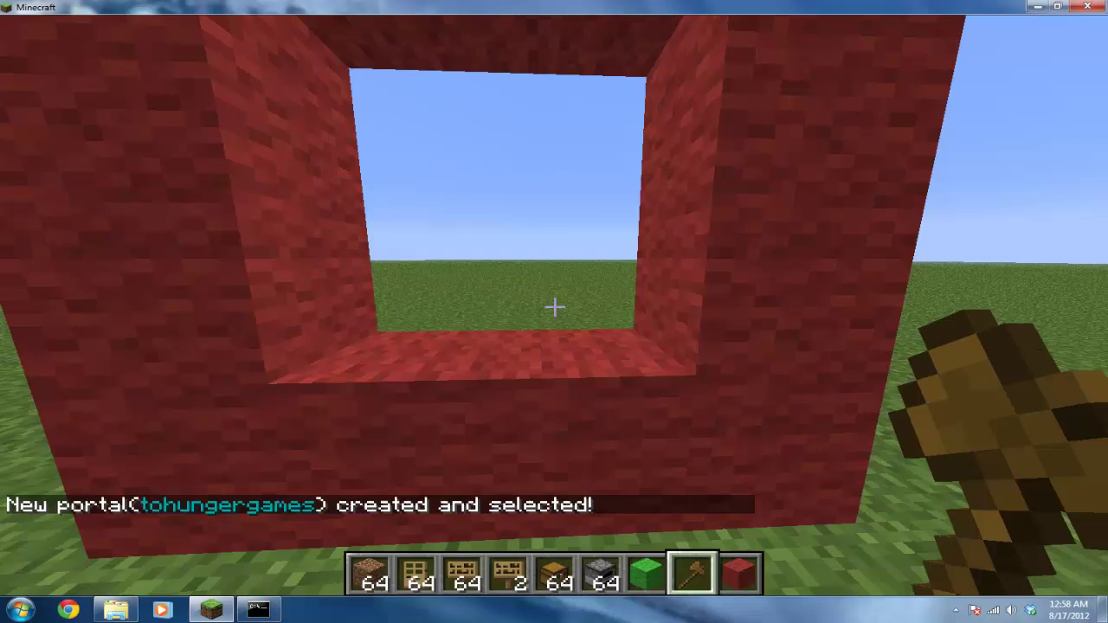
pyautogui.press('w')
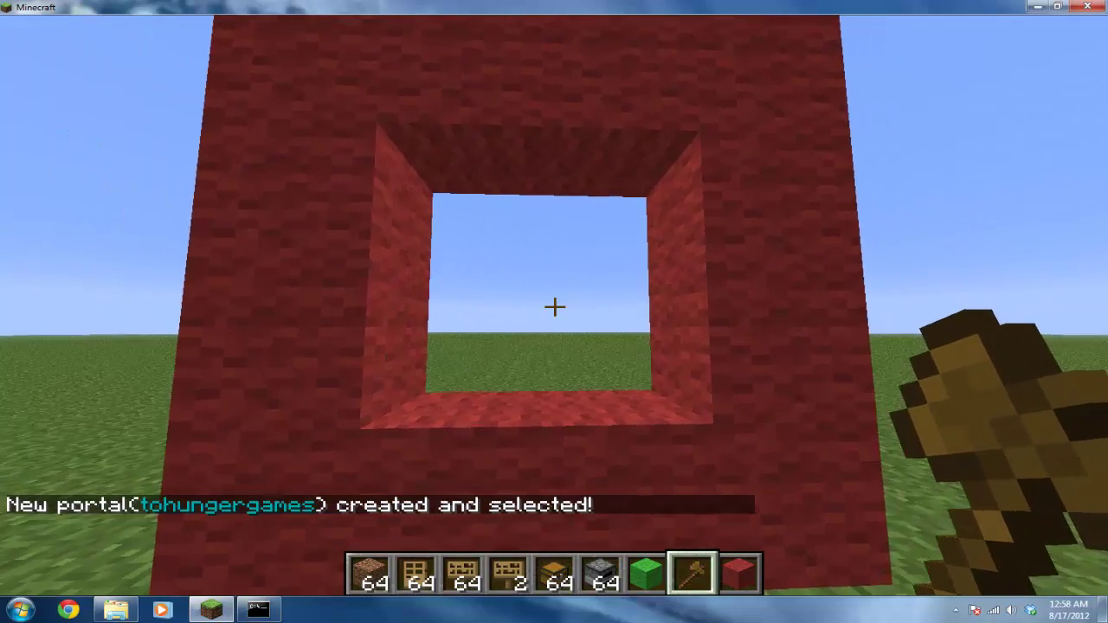
# - Disconnect from the server and open portals.yml from the plugins' Multiverse-Portals folder in Notepad++
pyautogui.press('Escape')
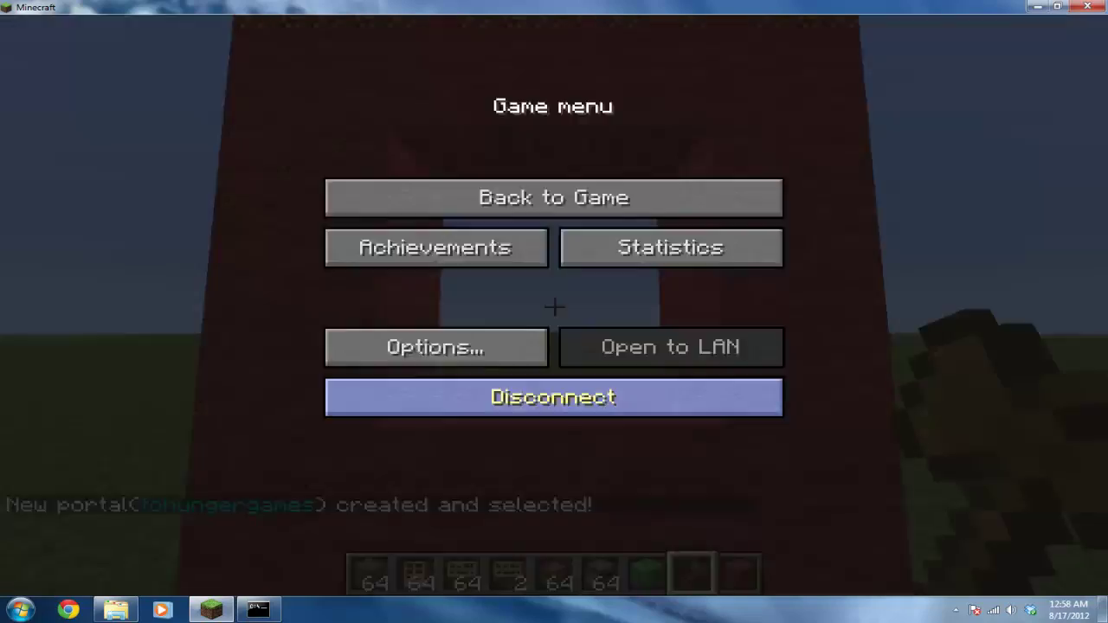
pyautogui.click(618, 400)
pyautogui.click(125, 611)
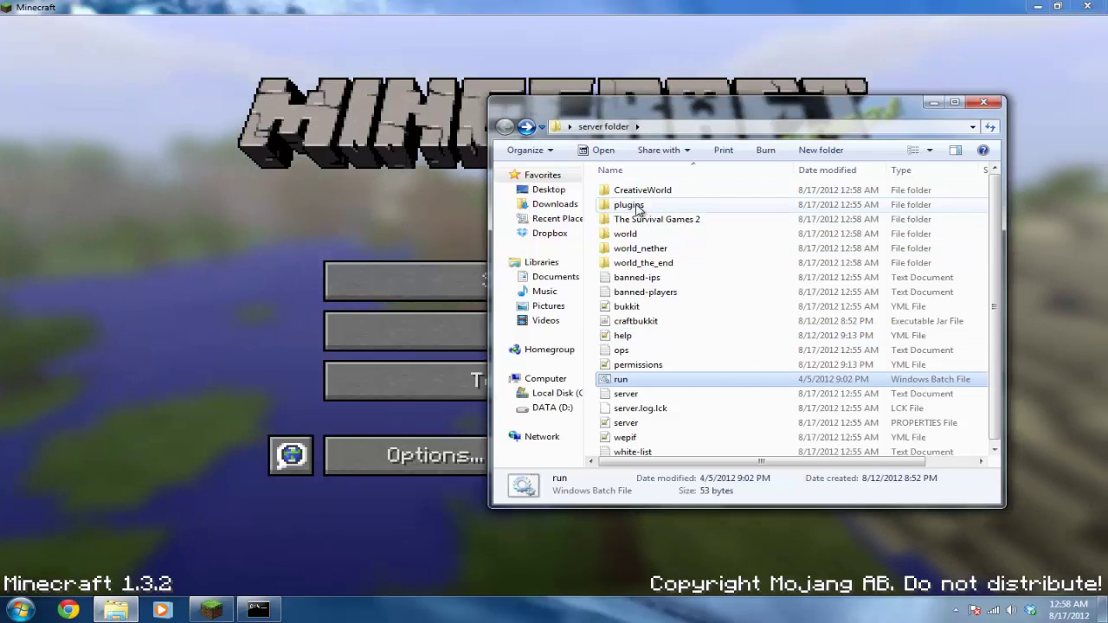
pyautogui.doubleClick(638, 207)
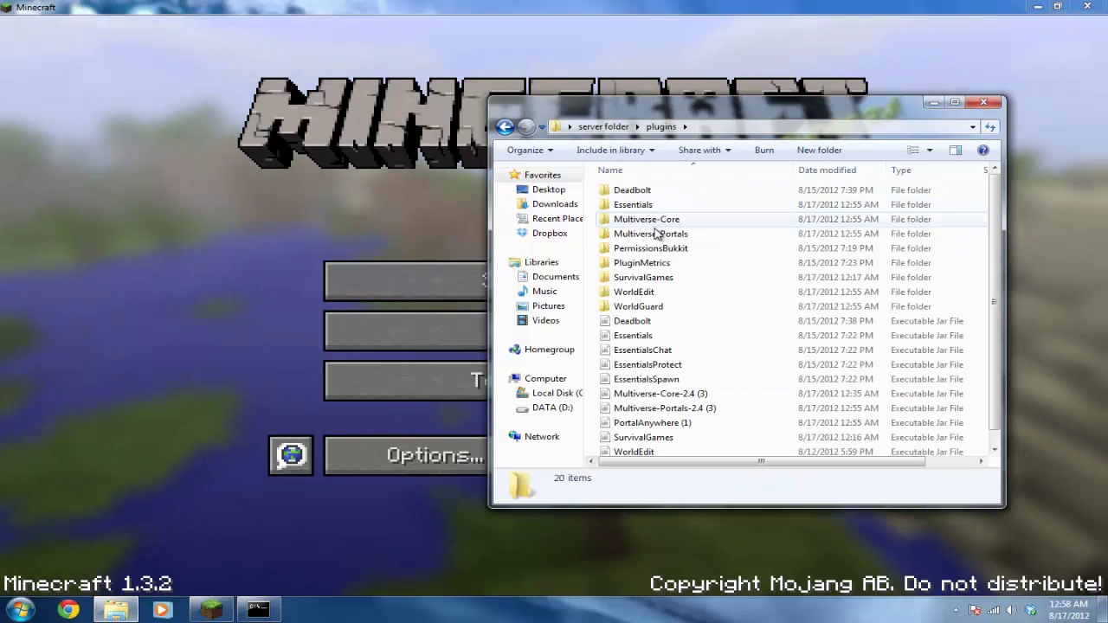
pyautogui.doubleClick(648, 234)
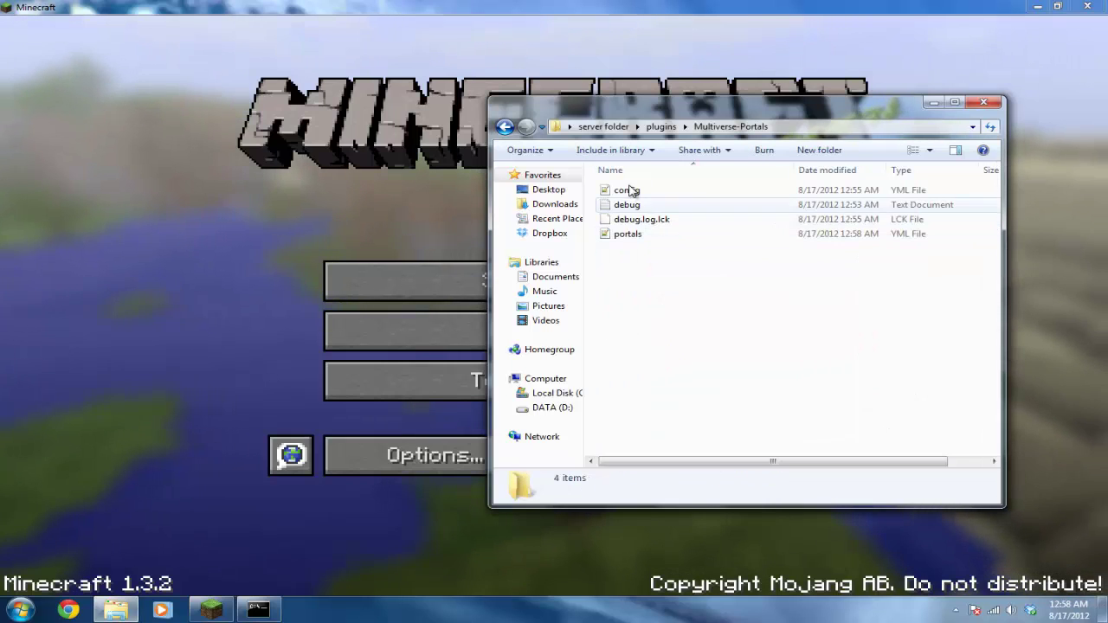
pyautogui.click(637, 234)
pyautogui.rightClick(632, 234)
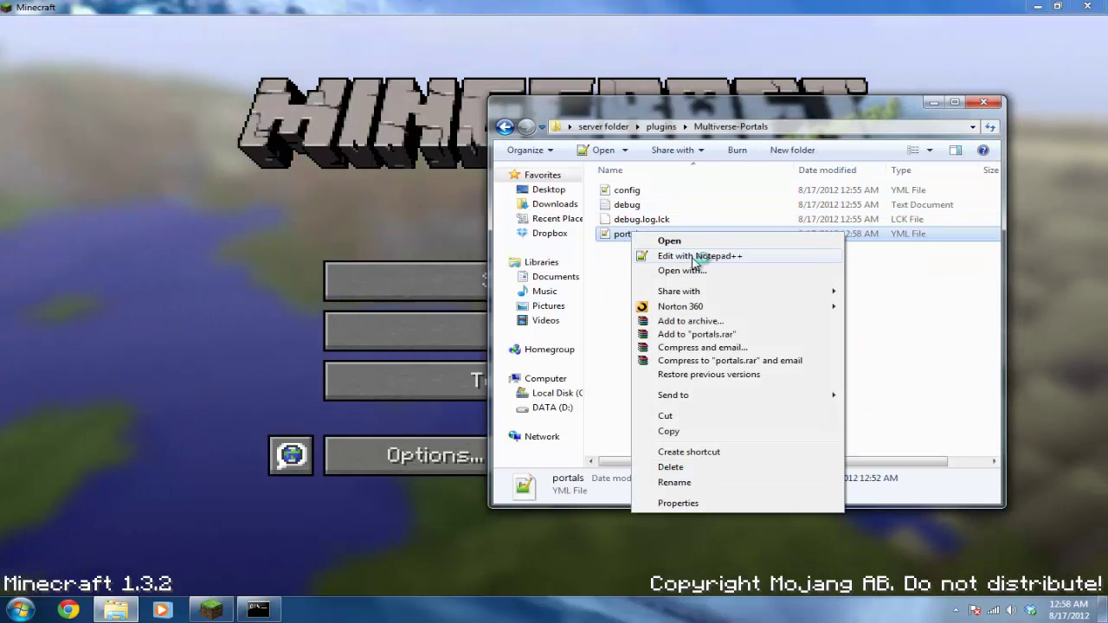
pyautogui.click(699, 256)
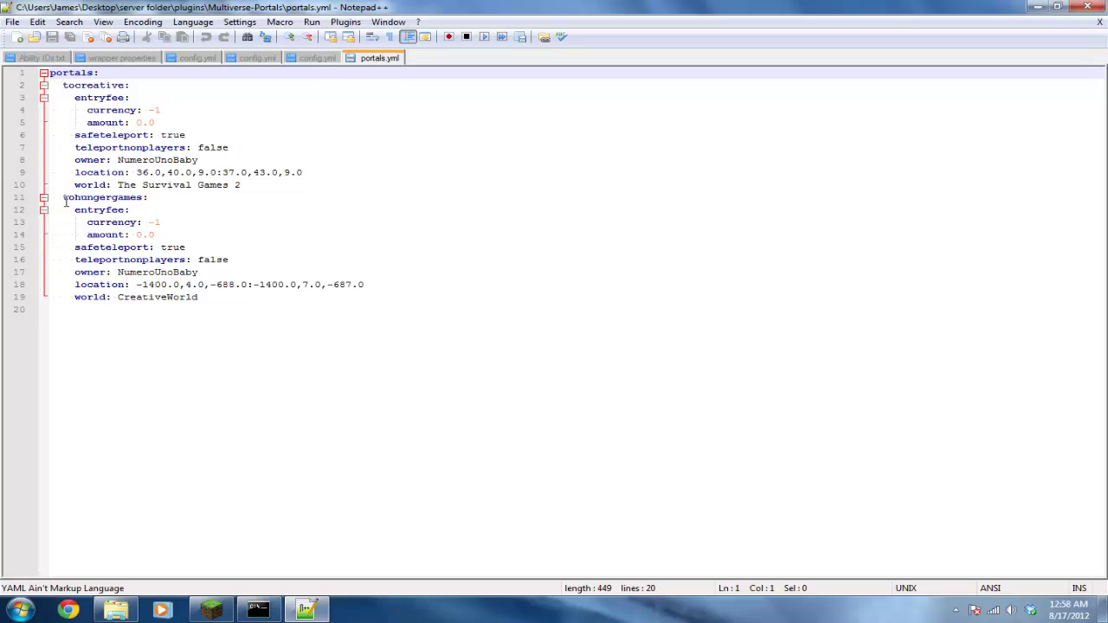
# - Add the line "destination: p:tohungergames" below the tocreative portal's world entry, indented to match it
pyautogui.click(260, 185)
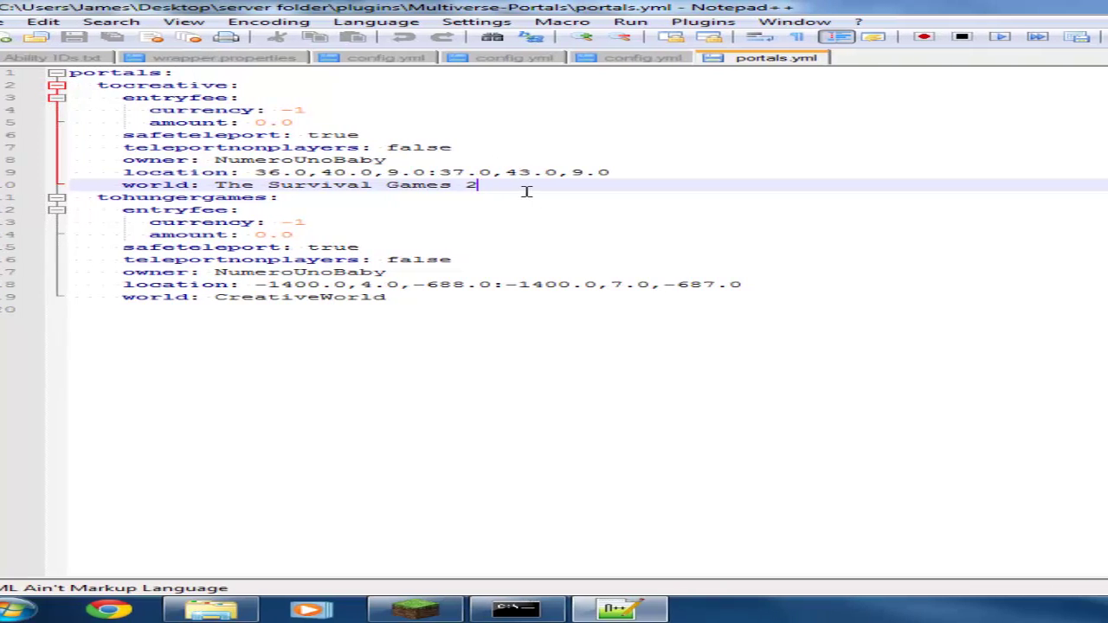
pyautogui.press('Return')
pyautogui.press('BackSpace')
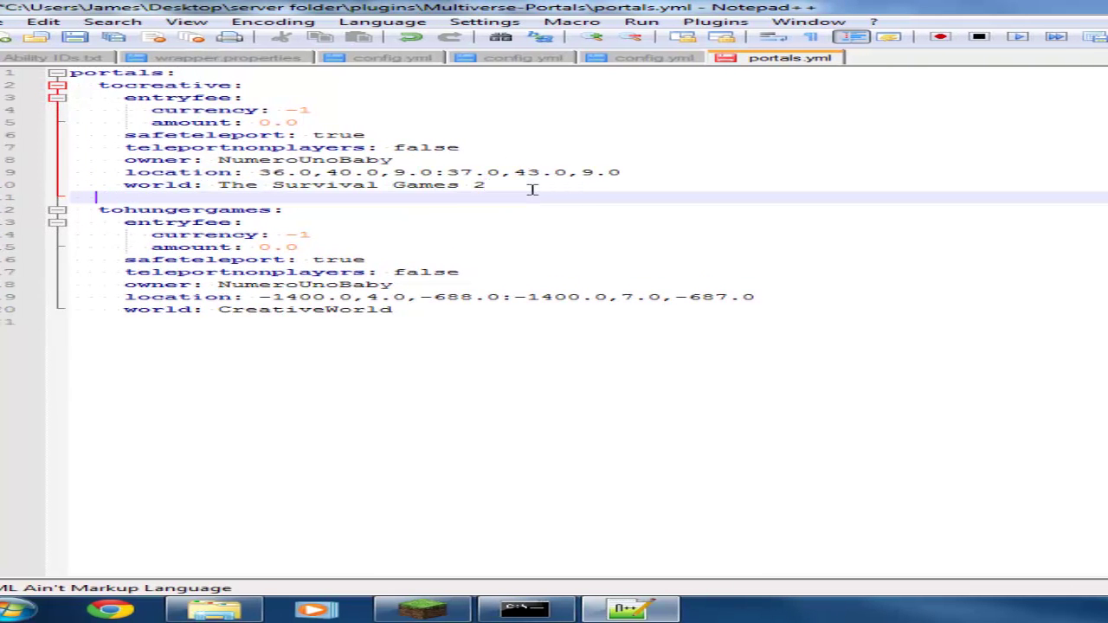
pyautogui.press('BackSpace')
pyautogui.press('BackSpace')
pyautogui.press('Tab')
pyautogui.write('d')
pyautogui.write('estub')
pyautogui.press('BackSpace')
pyautogui.press('BackSpace')
pyautogui.write('iination: p:tohungergames')
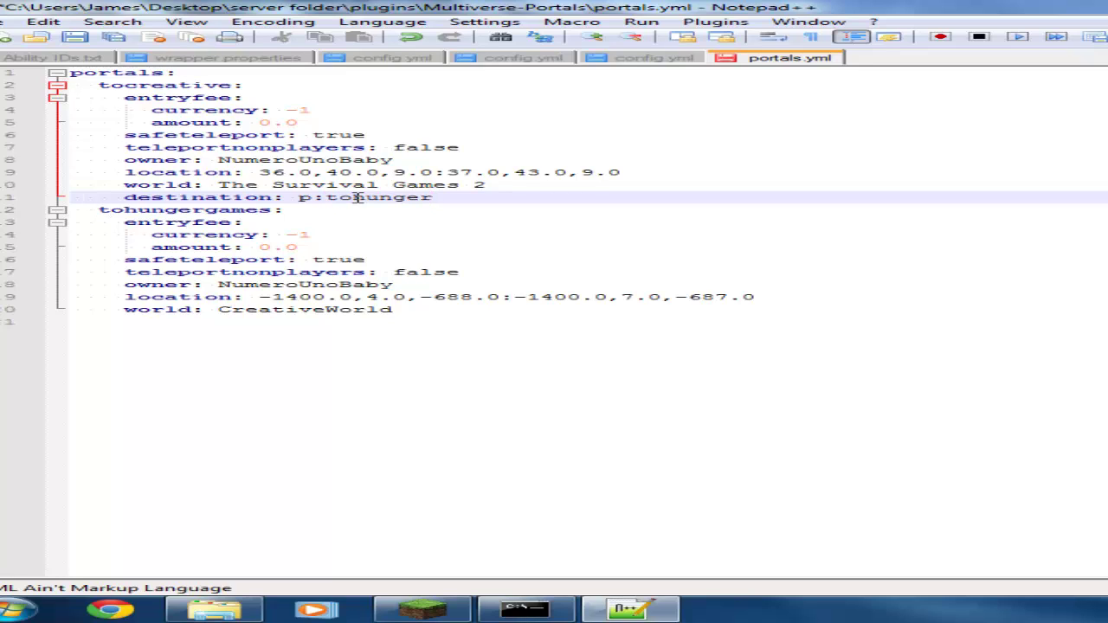
# - Add the line "destination: p:tocreative" below the tohungergames portal's world entry, and save and close the file
pyautogui.click(443, 311)
pyautogui.press('Return')
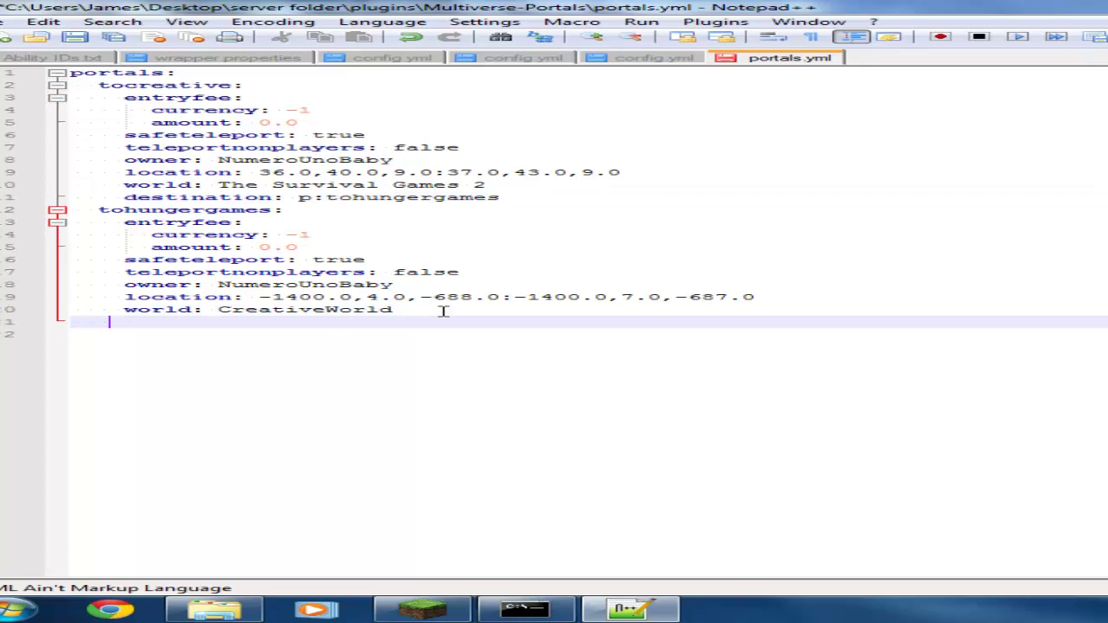
pyautogui.write('destination: p:tocreative')
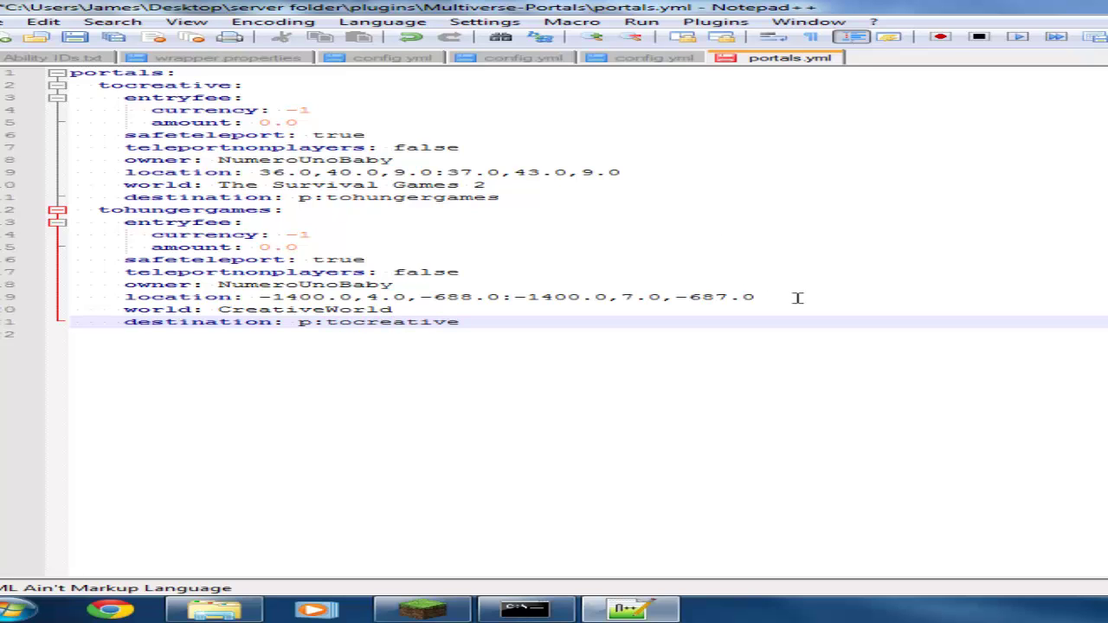
pyautogui.click(1087, 7)
pyautogui.click(611, 356)
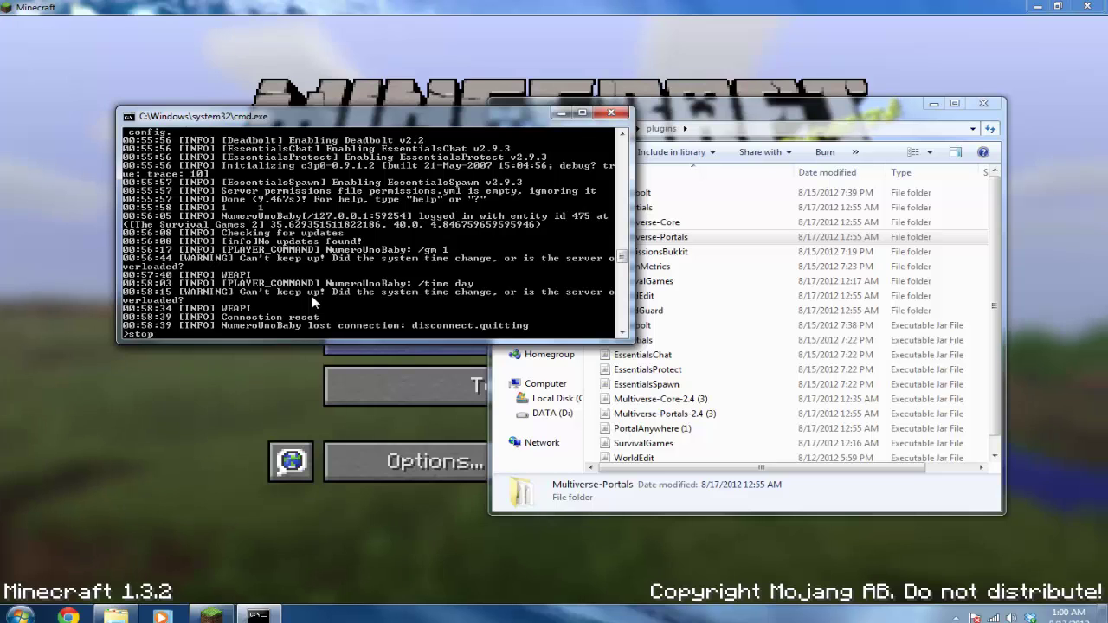
# - Shut down the server with the stop command and restart it with the run batch file in the server folder
pyautogui.press('Return')
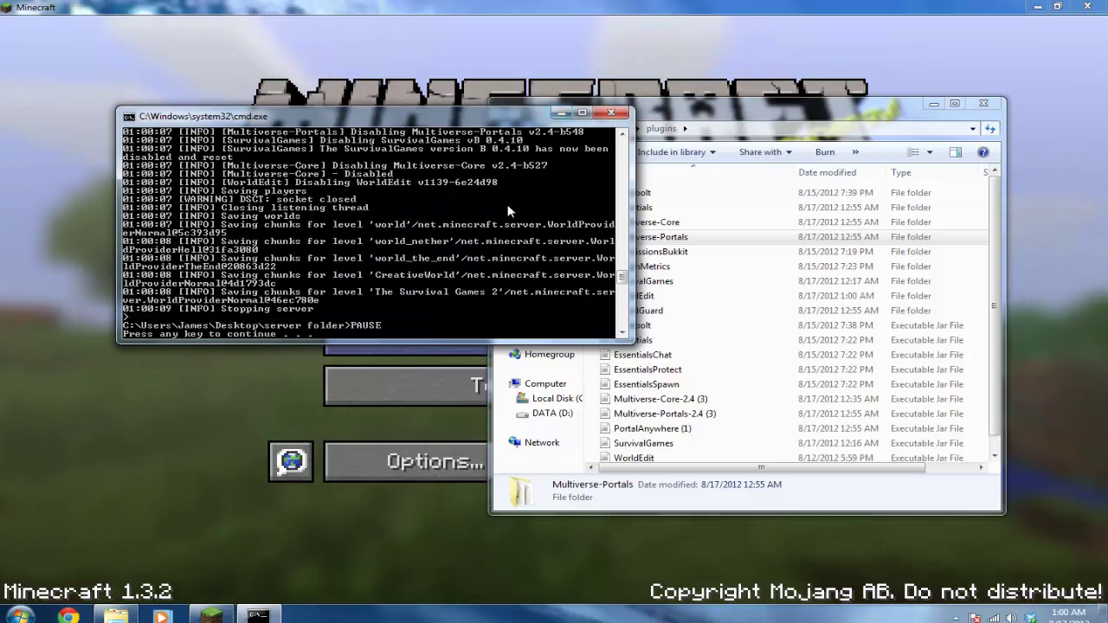
pyautogui.press('Return')
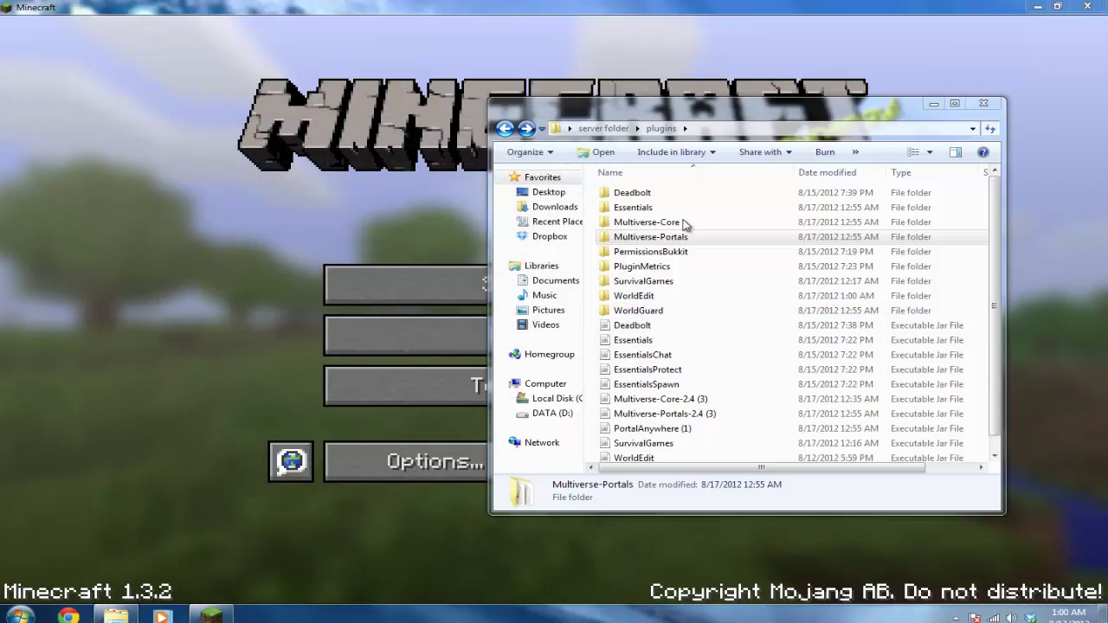
pyautogui.press('BackSpace')
pyautogui.doubleClick(640, 384)
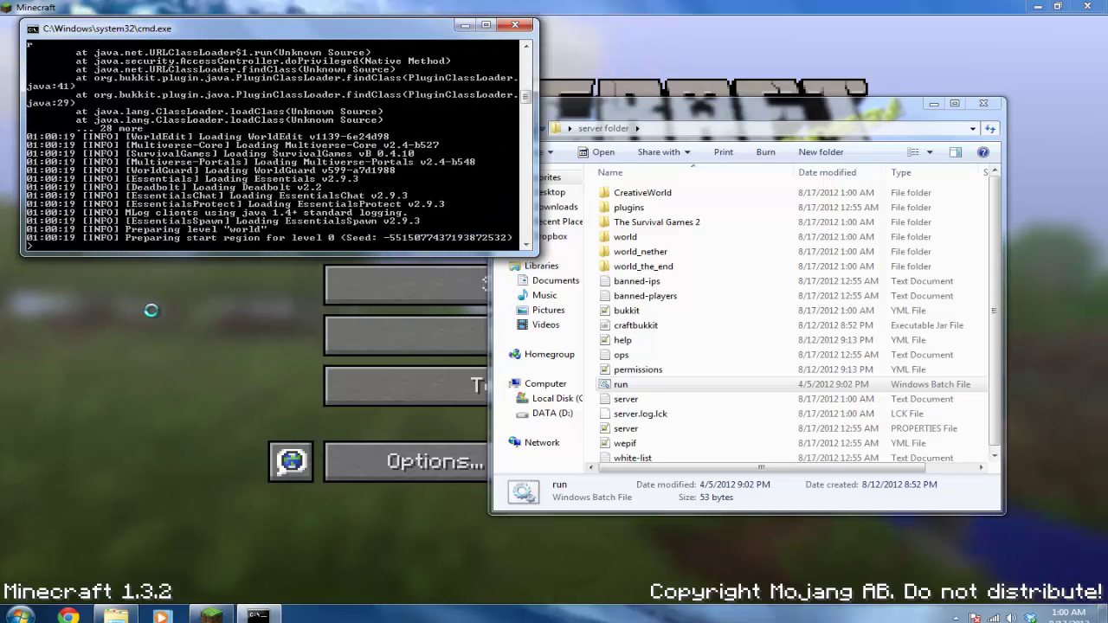
# - Rejoin the restarted server in Minecraft and switch the game to full screen
pyautogui.click(152, 313)
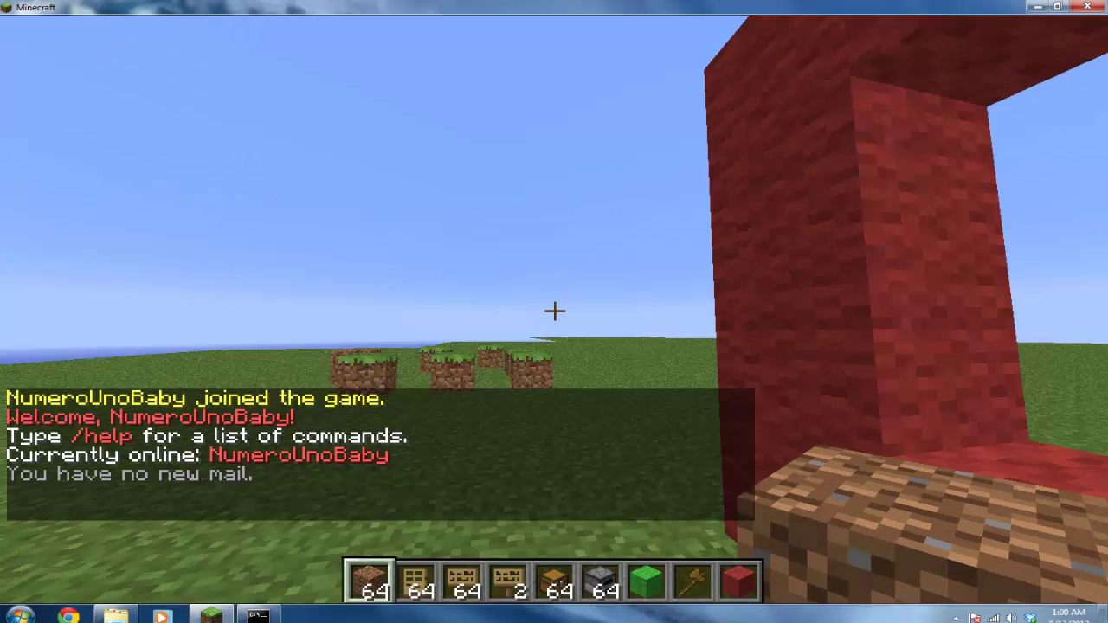
pyautogui.press('F11')
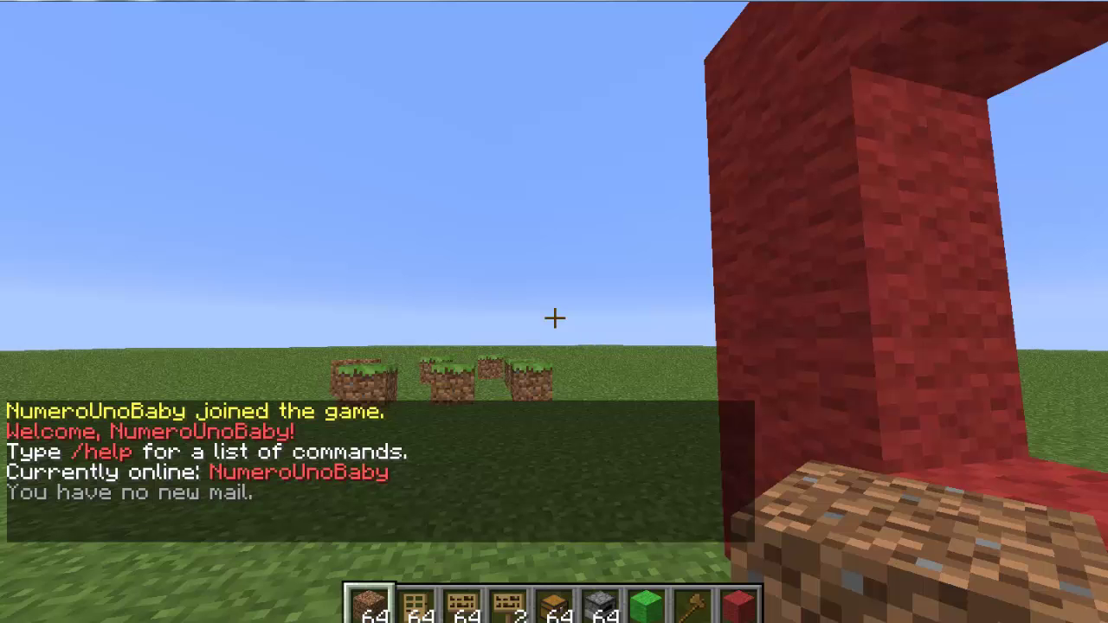
# - Throw the dirt stack out of the first hotbar slot and stand back facing the red wool portal
pyautogui.press('s')
pyautogui.press('e')
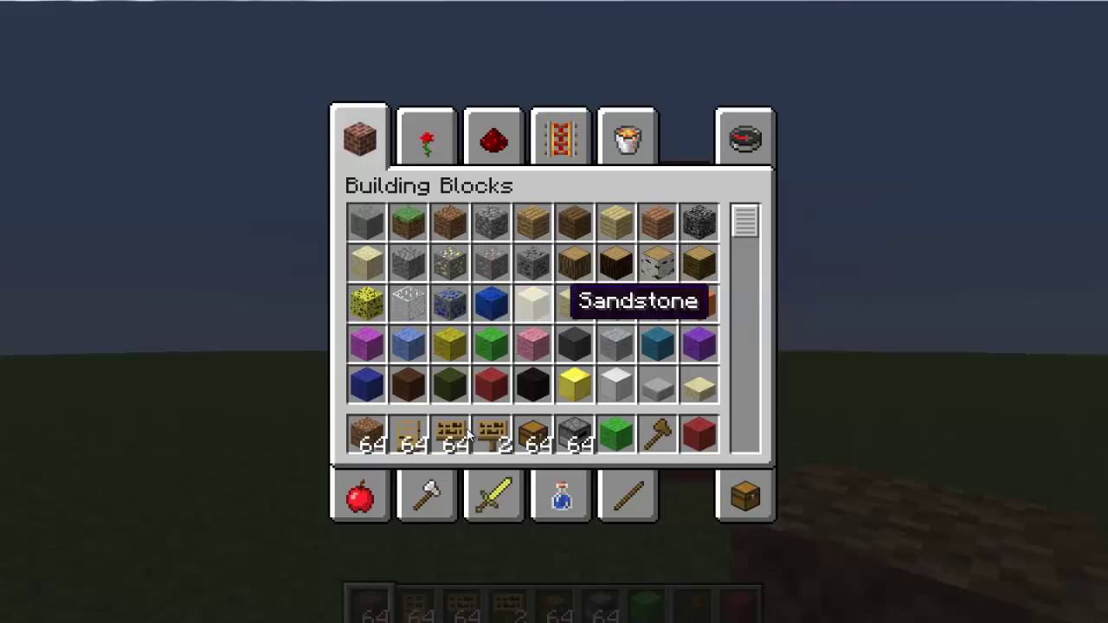
pyautogui.click(359, 439)
pyautogui.press('e')
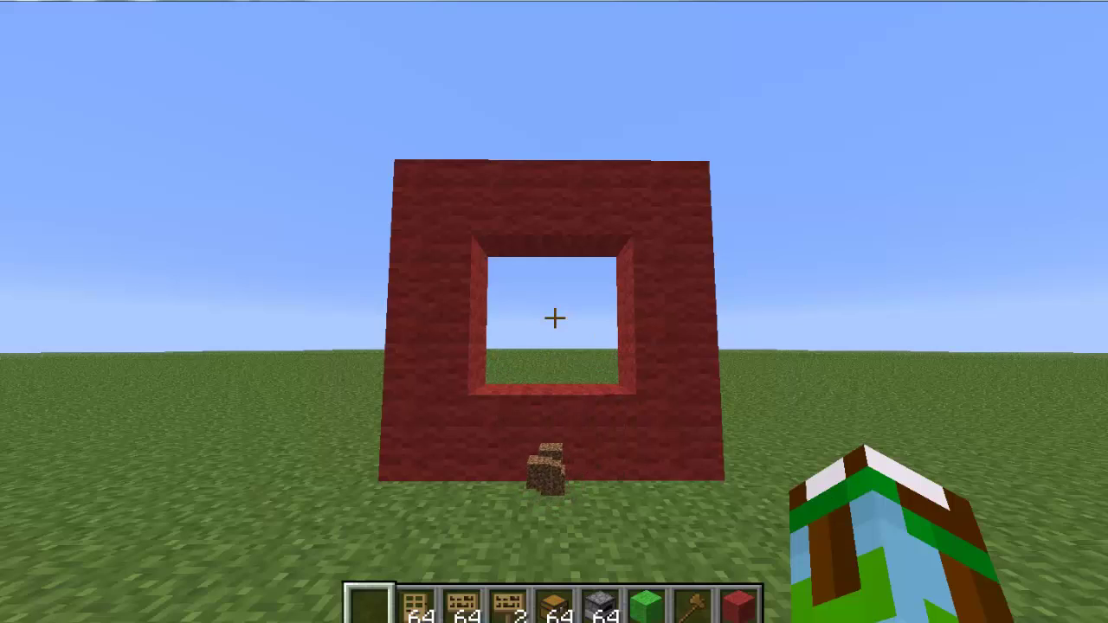
pyautogui.press('s')
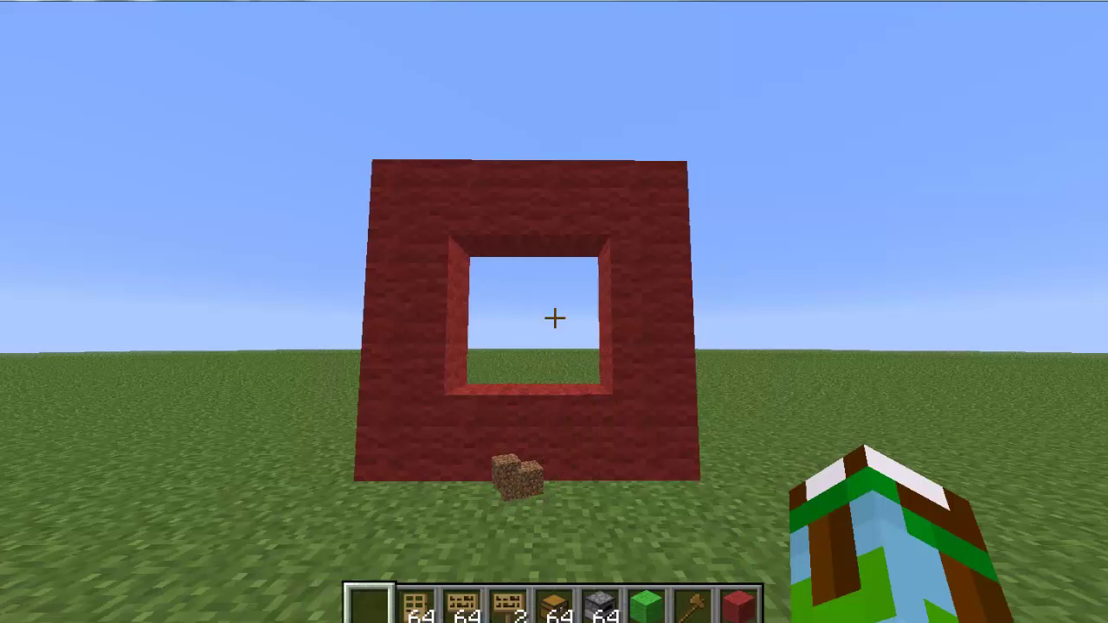
# - Give yourself a stack of portal blocks with the command /item 90
pyautogui.write('wds')
pyautogui.write('/')
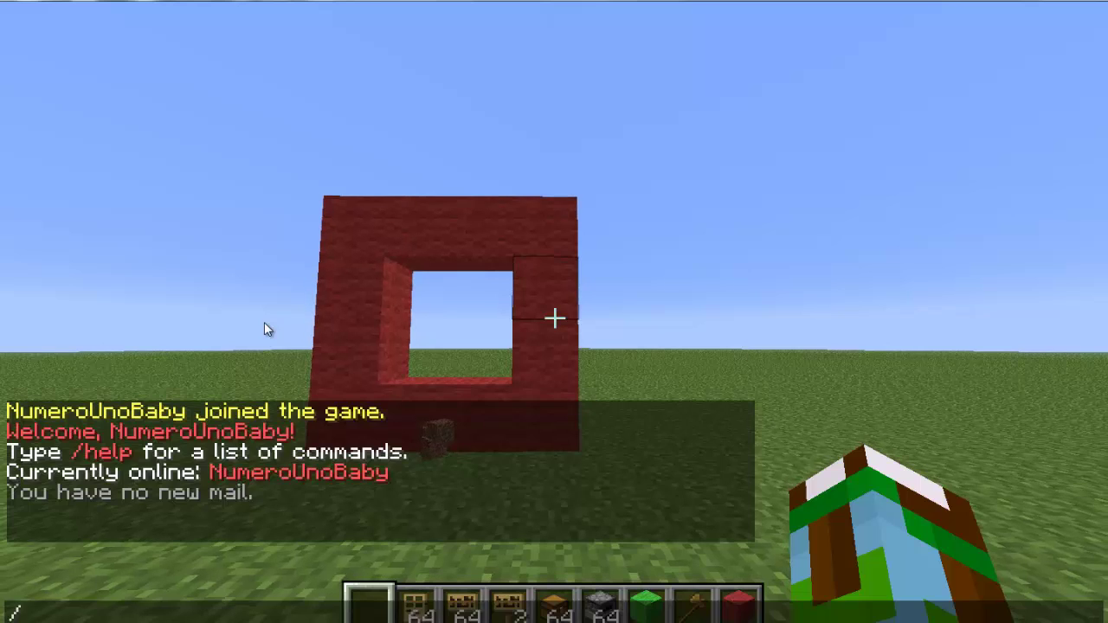
pyautogui.write('item 90')
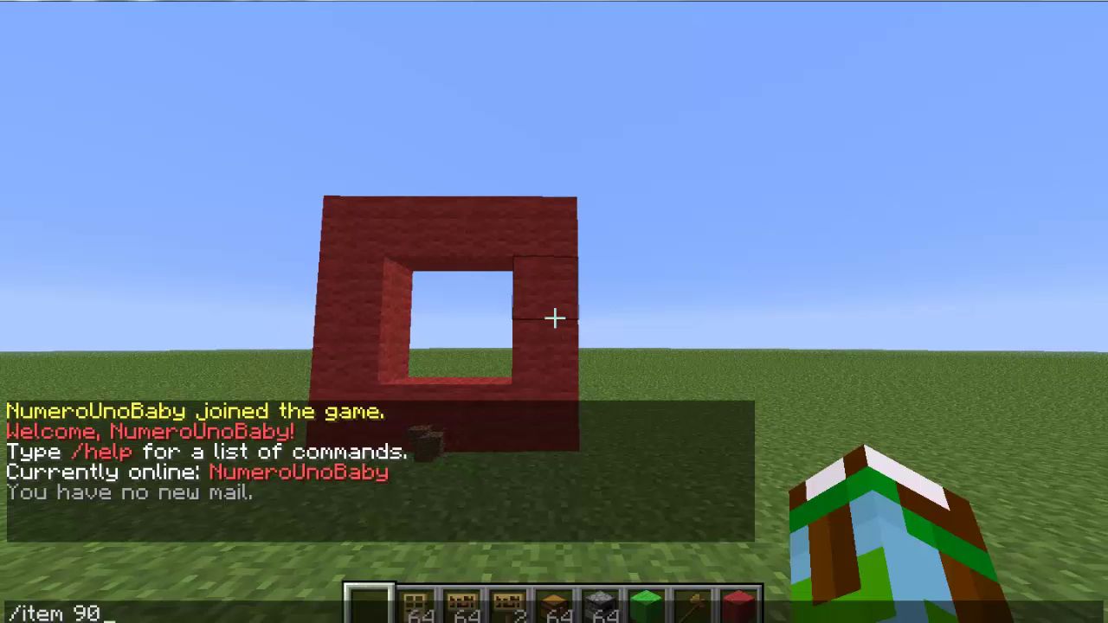
pyautogui.press('Return')
# - Fill the two-by-two opening of the red wool frame with four portal blocks
pyautogui.press('d')
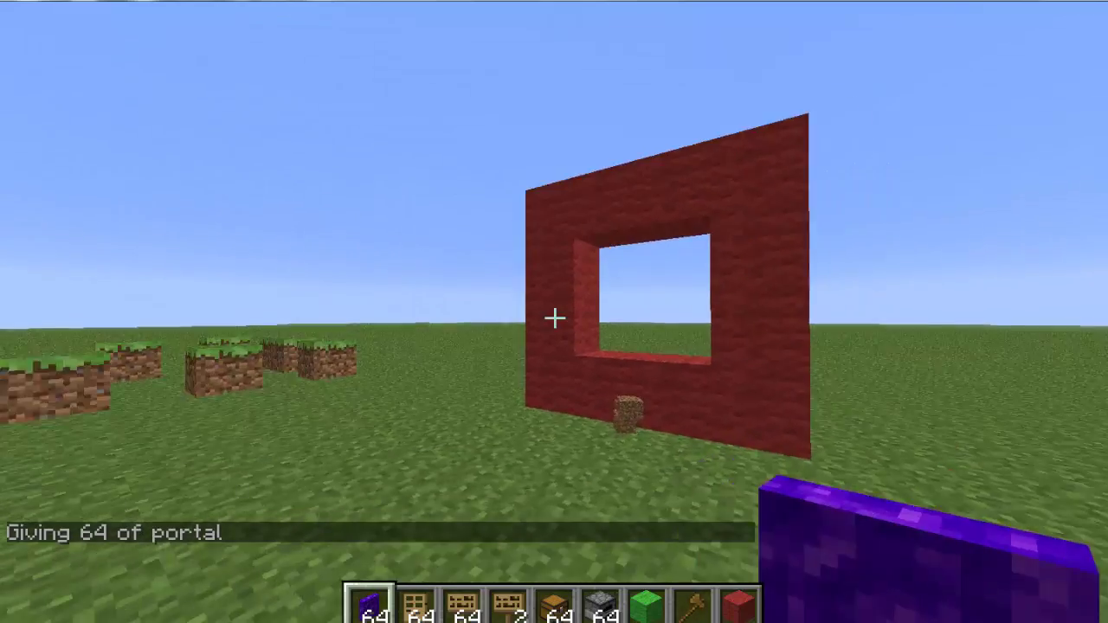
pyautogui.press('w')
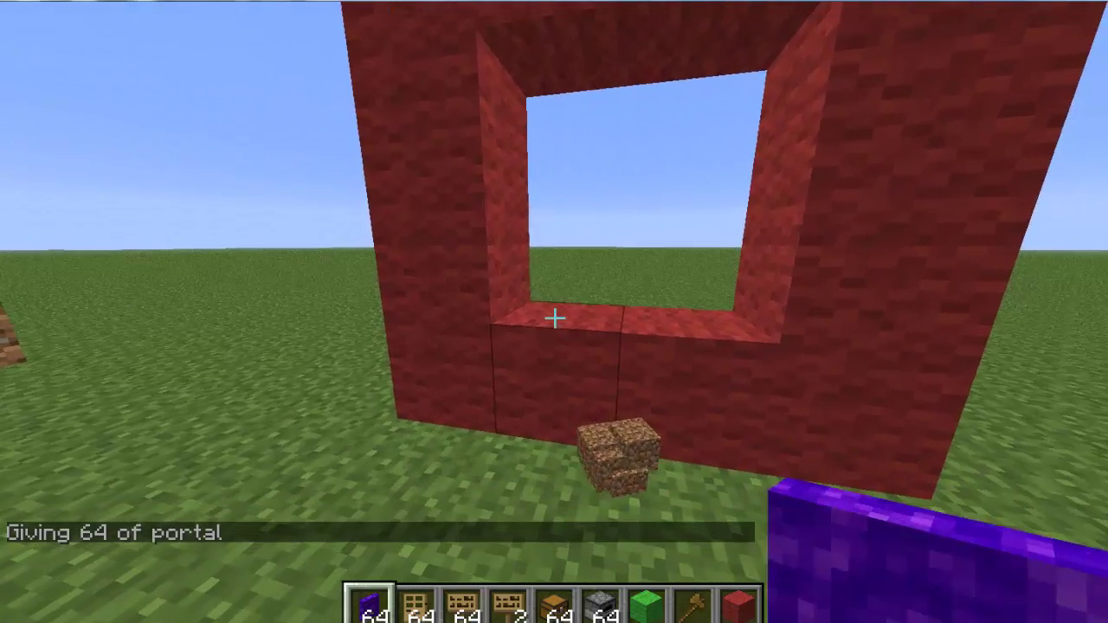
pyautogui.rightClick(554, 318)
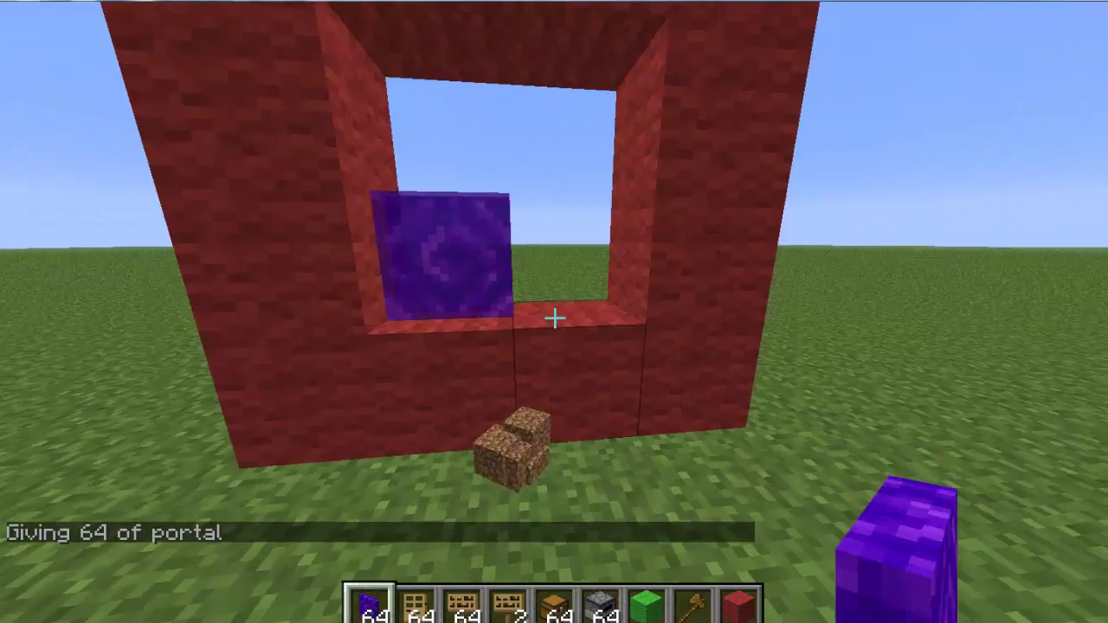
pyautogui.rightClick(554, 319)
pyautogui.rightClick(554, 318)
pyautogui.rightClick(554, 319)
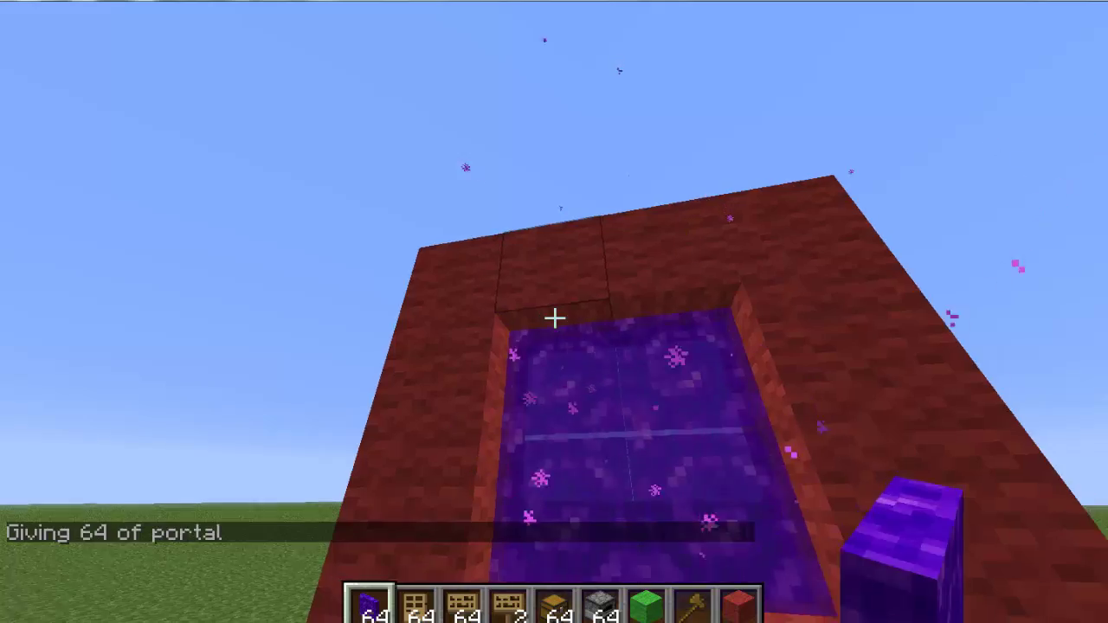
# - Break an upper portal block inside the red wool frame and place it back, twice
pyautogui.press('w')
pyautogui.press('s')
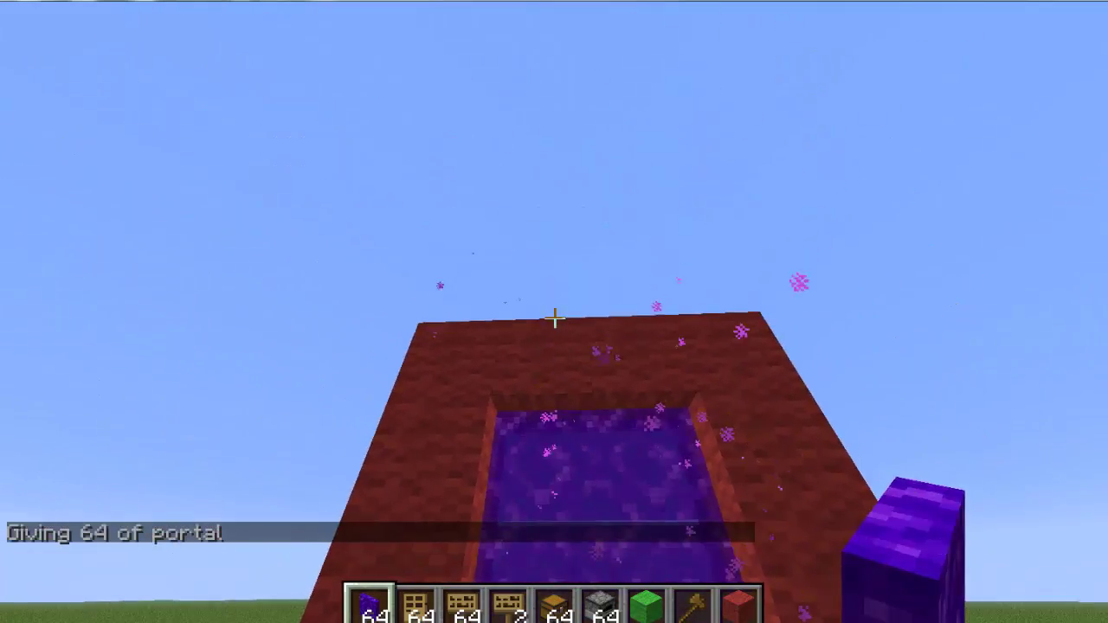
pyautogui.press('w')
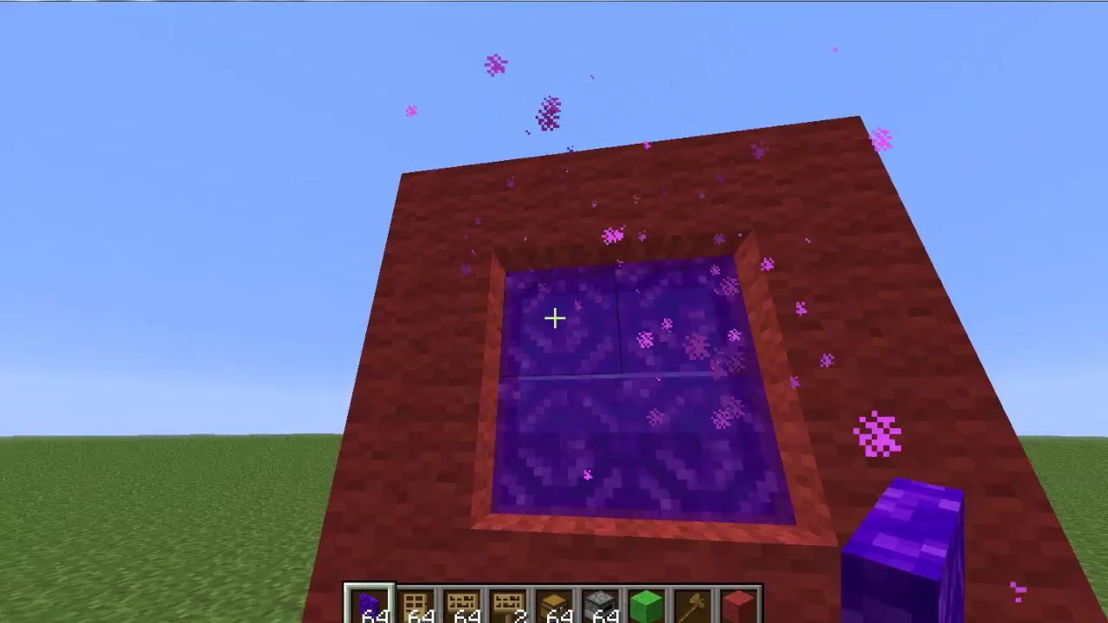
pyautogui.click(553, 319)
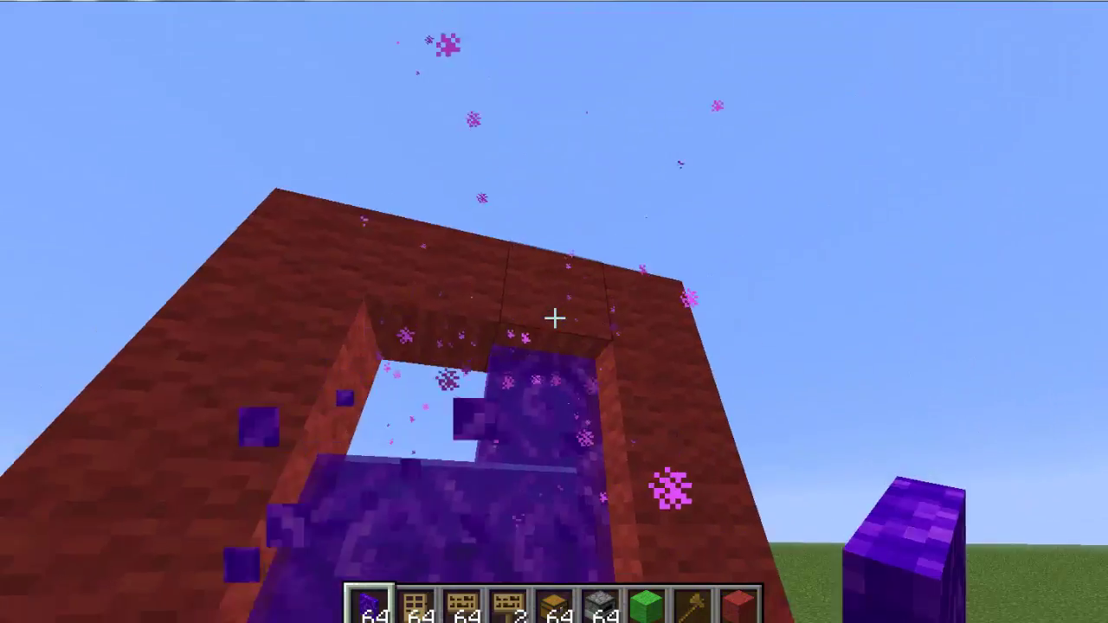
pyautogui.rightClick(553, 319)
pyautogui.click(554, 318)
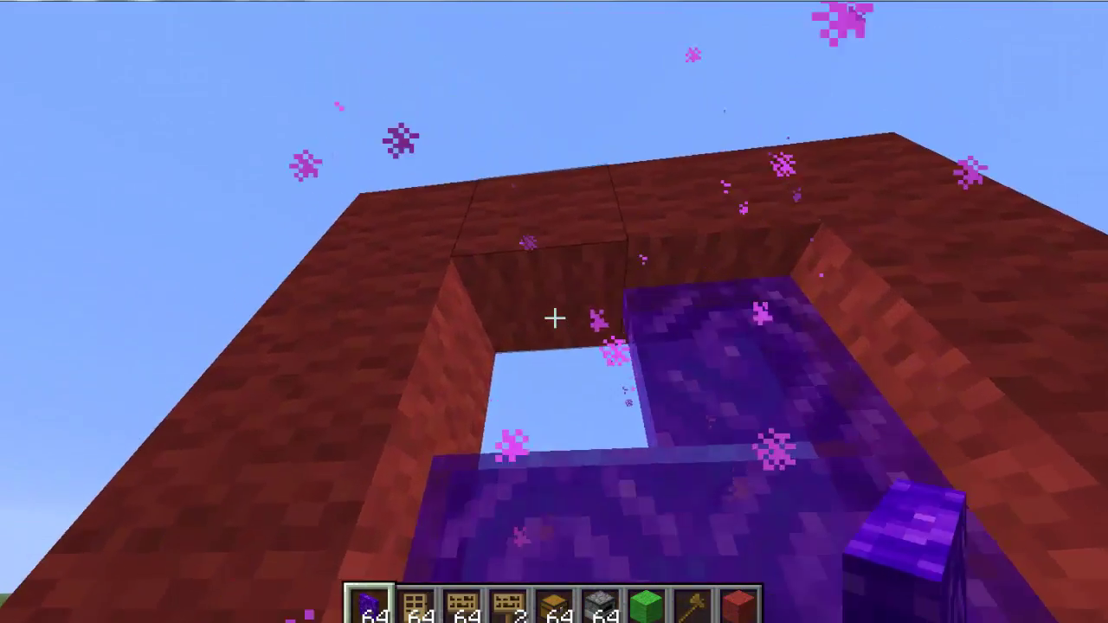
pyautogui.rightClick(554, 318)
pyautogui.press('s')
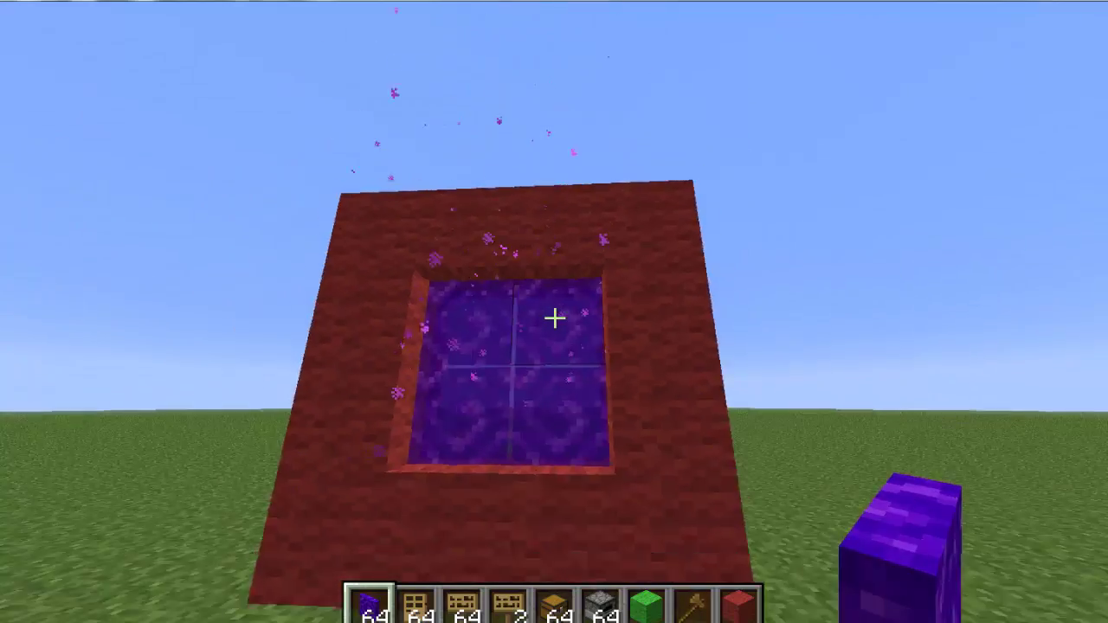
# - Walk into the filled red wool portal to travel to the green wool portal in the linked world
pyautogui.press('w')
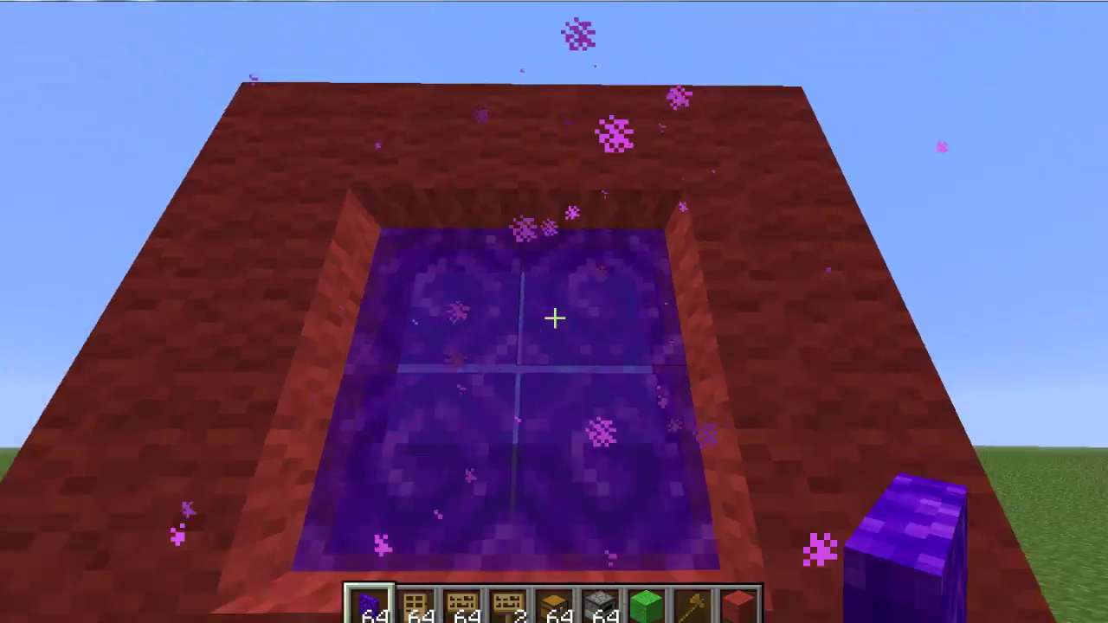
pyautogui.press('s')
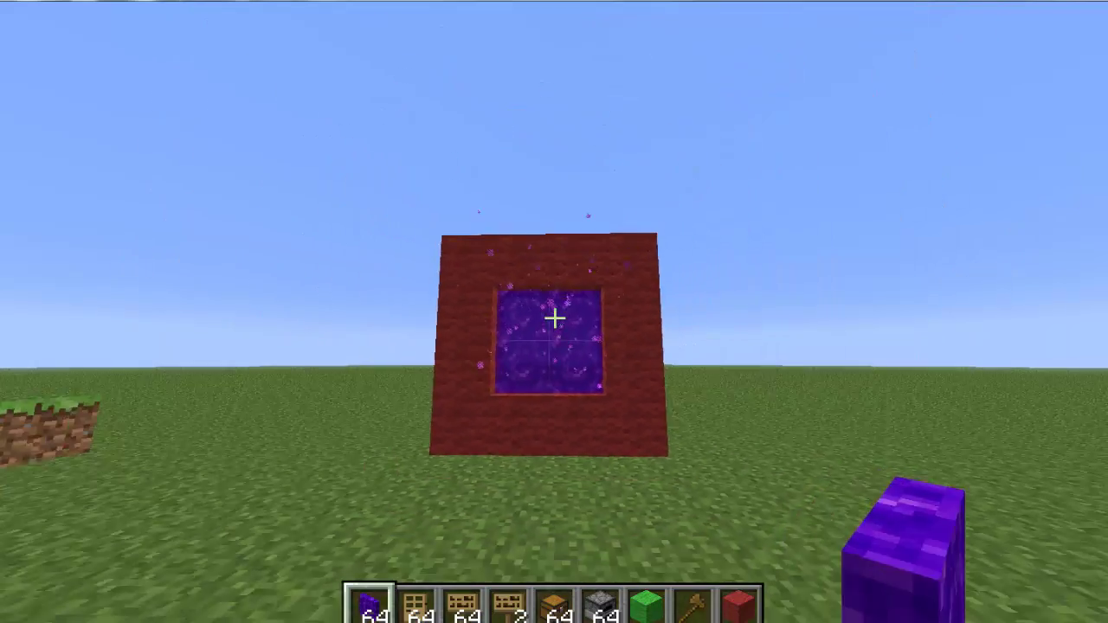
pyautogui.press('w')
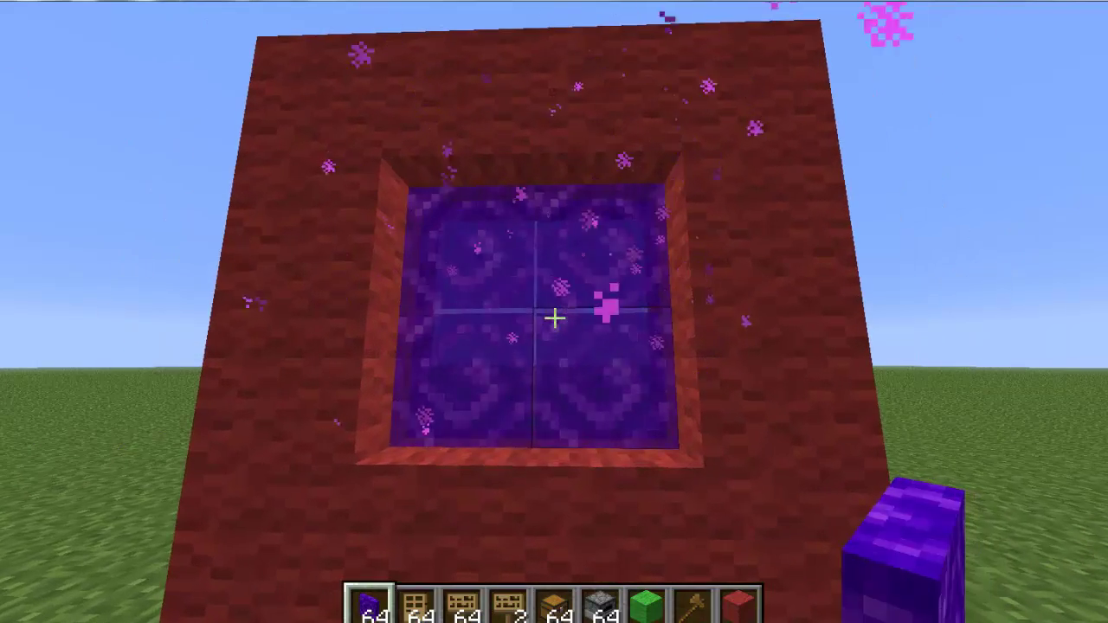
pyautogui.press('w')
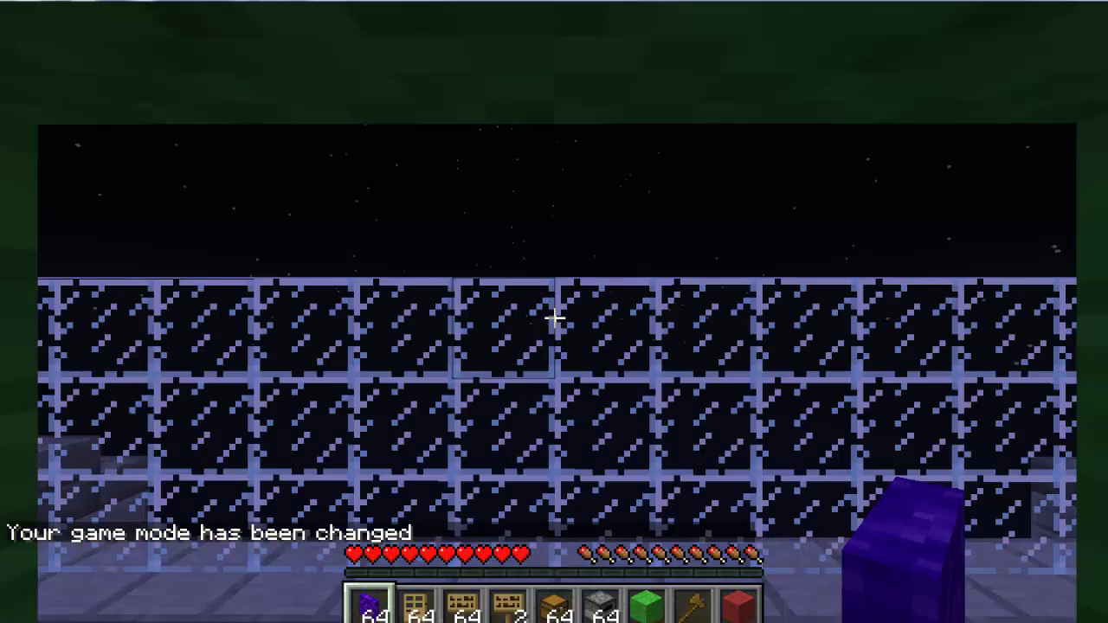
# - Fill the two-by-two opening of the green wool frame with four portal blocks
pyautogui.press('w')
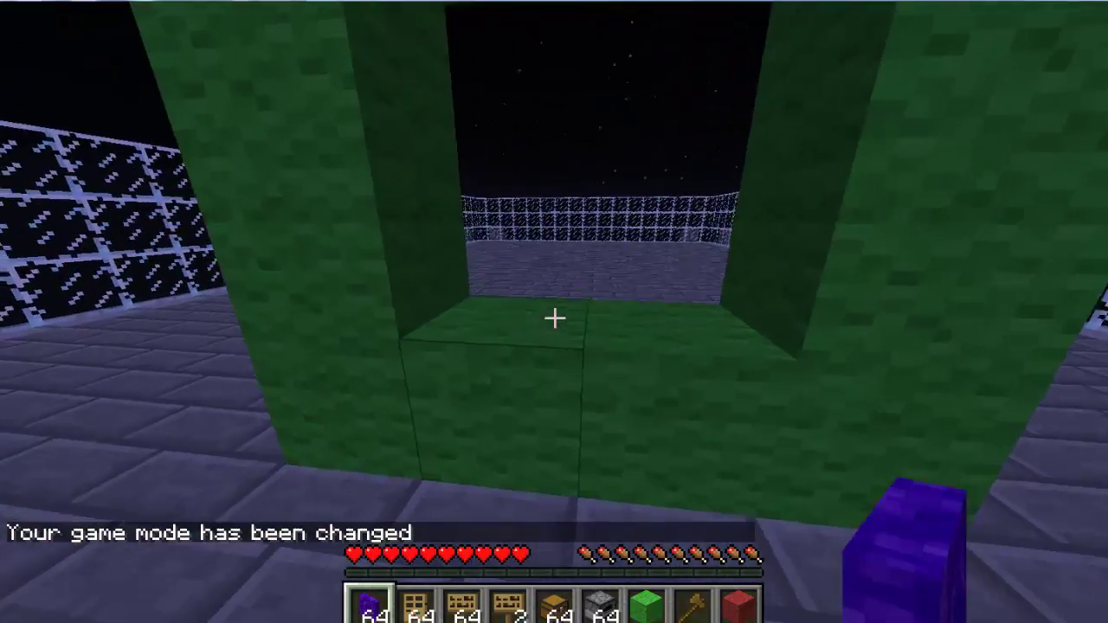
pyautogui.rightClick(554, 317)
pyautogui.rightClick(554, 318)
pyautogui.rightClick(554, 318)
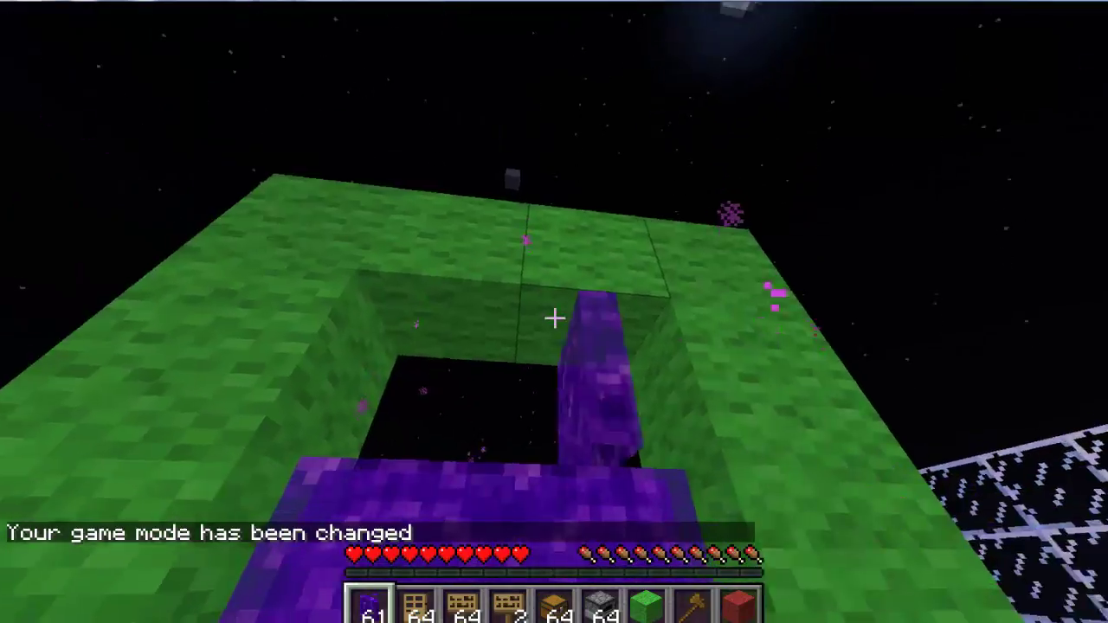
pyautogui.rightClick(554, 318)
# - Walk into the filled green wool portal to travel back to the grassy creative world
pyautogui.press('d')
pyautogui.press('s')
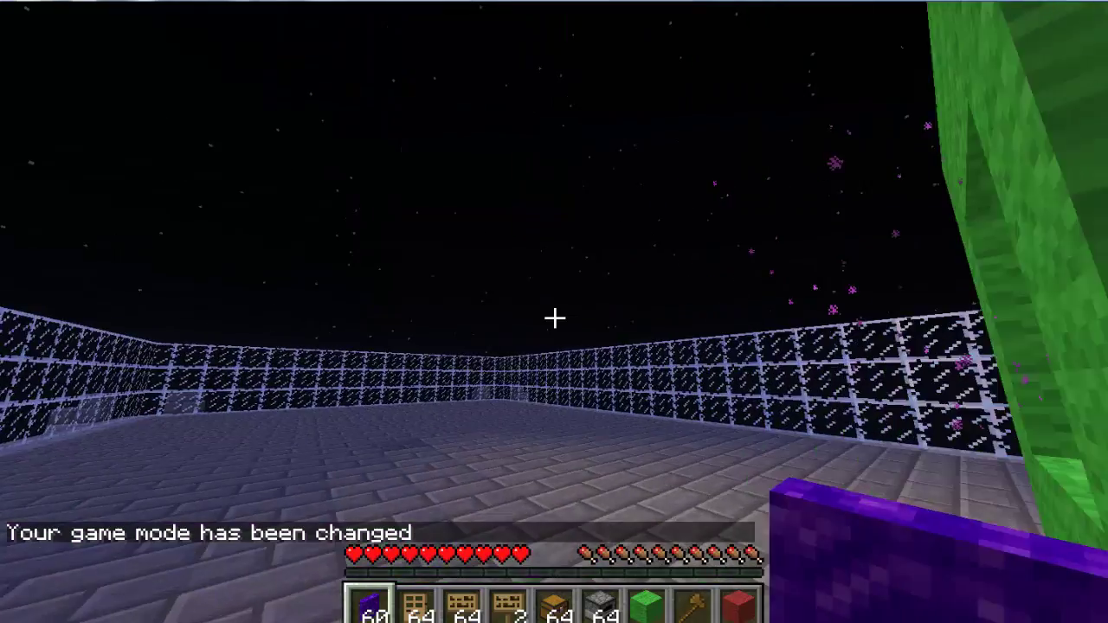
pyautogui.press('w')
pyautogui.moveTo(554, 318)
pyautogui.press('w')
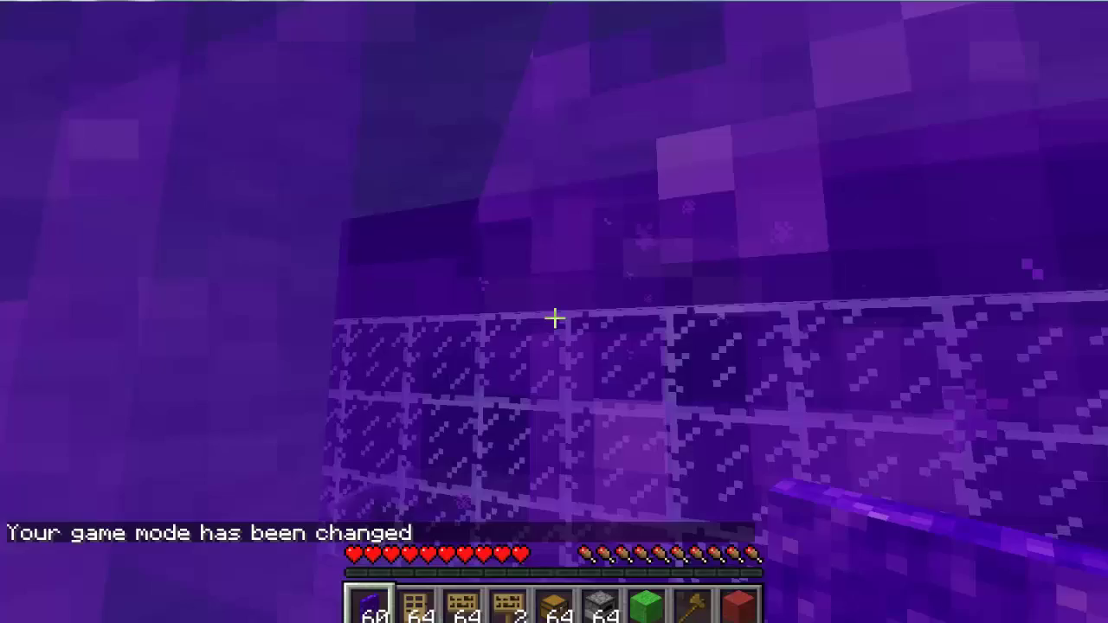
pyautogui.press('w')
pyautogui.press('w')
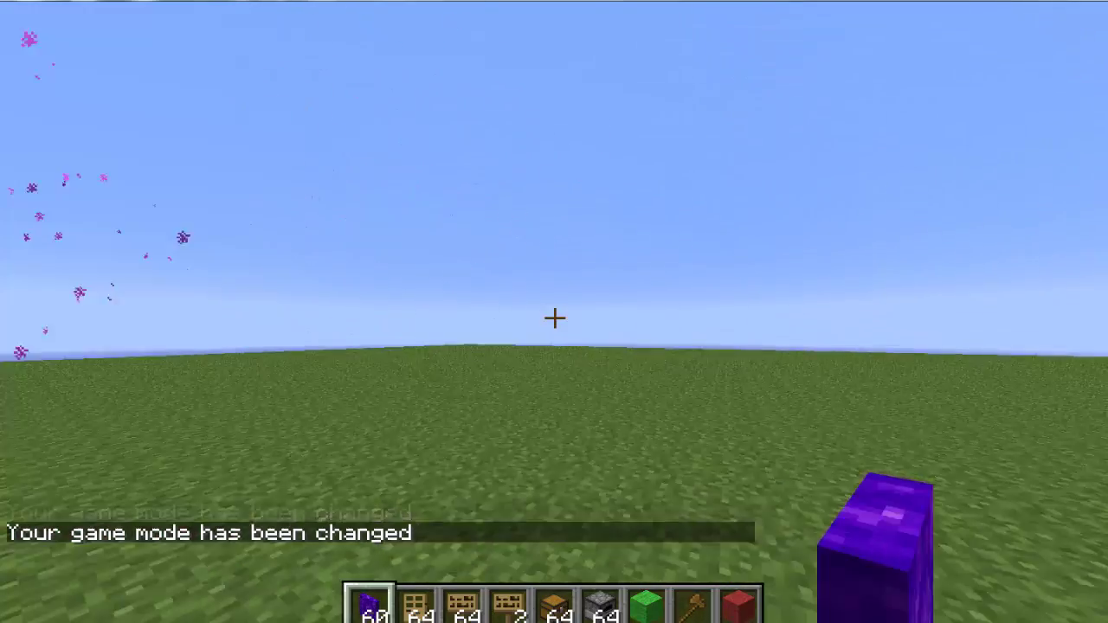